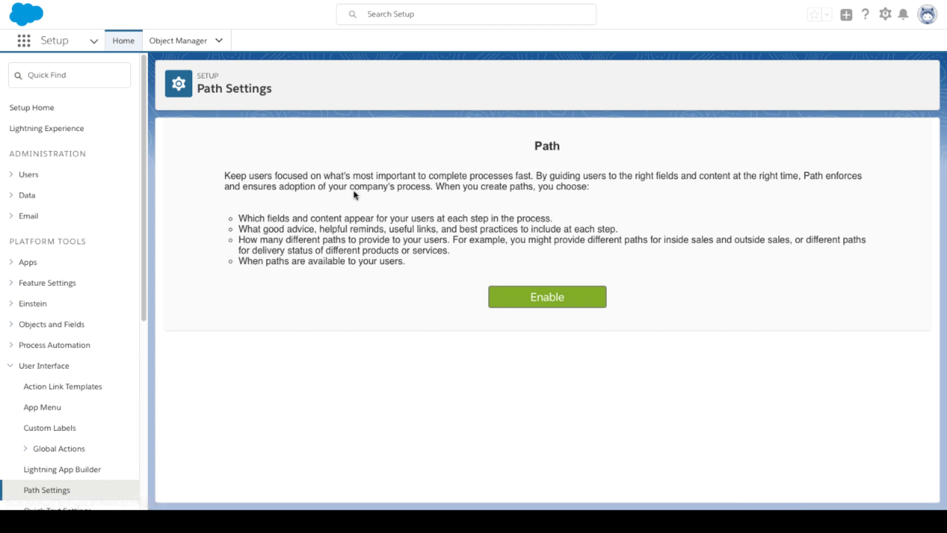
Step: Enable Path in Path Settings to reach the new path form
left_click(539, 302)
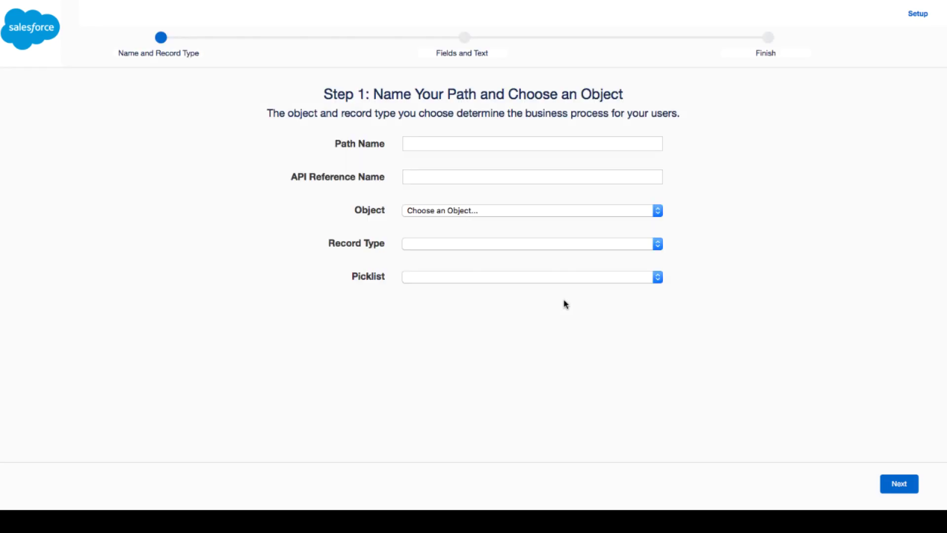
Step: Choose Case as the new path's object, then show the picklist field choices
left_click(562, 214)
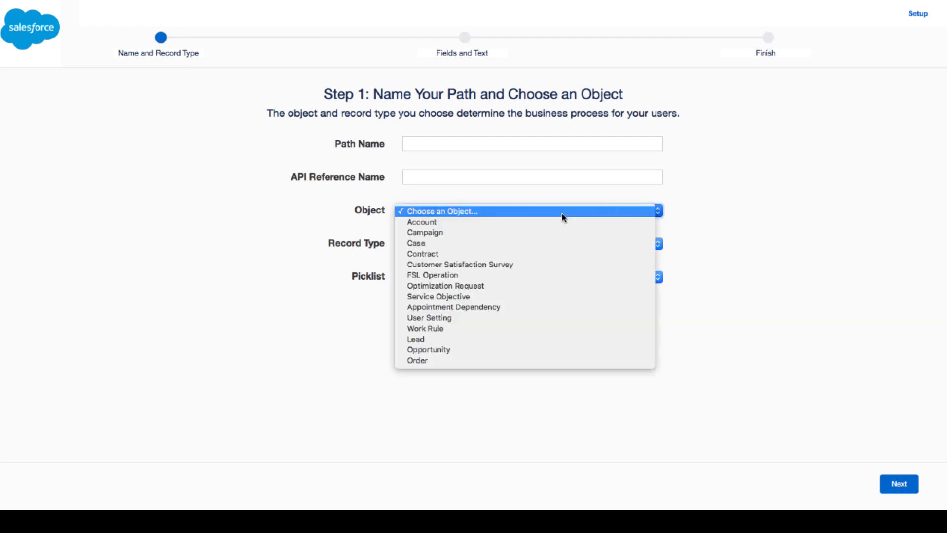
left_click(514, 244)
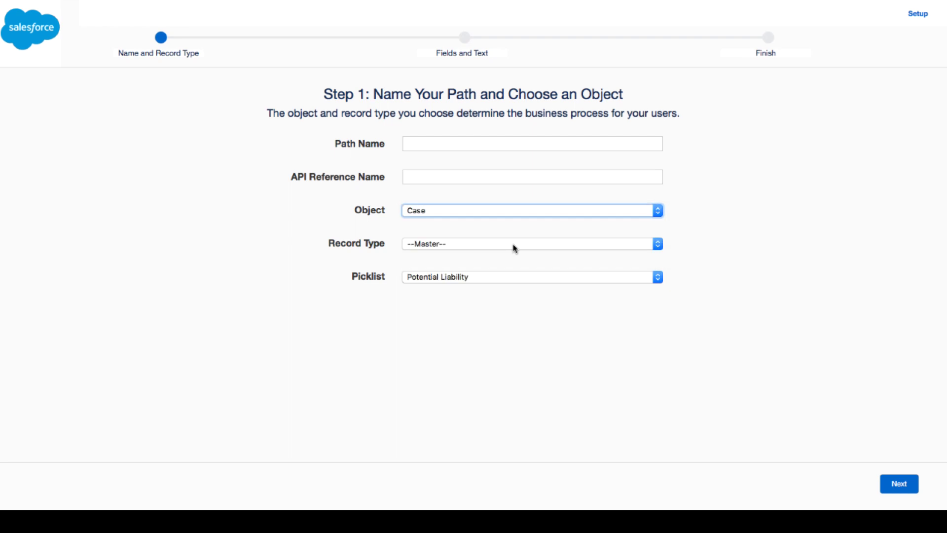
left_click(469, 148)
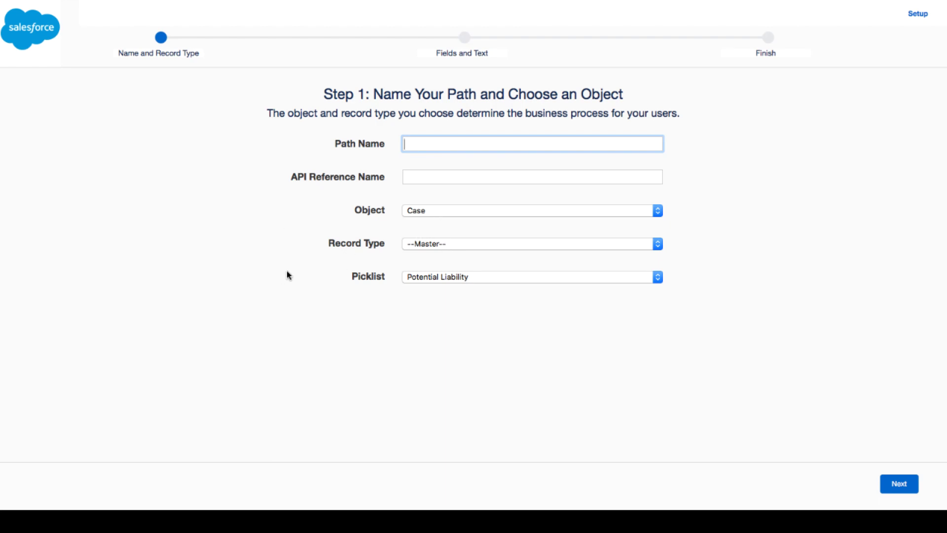
left_click(408, 278)
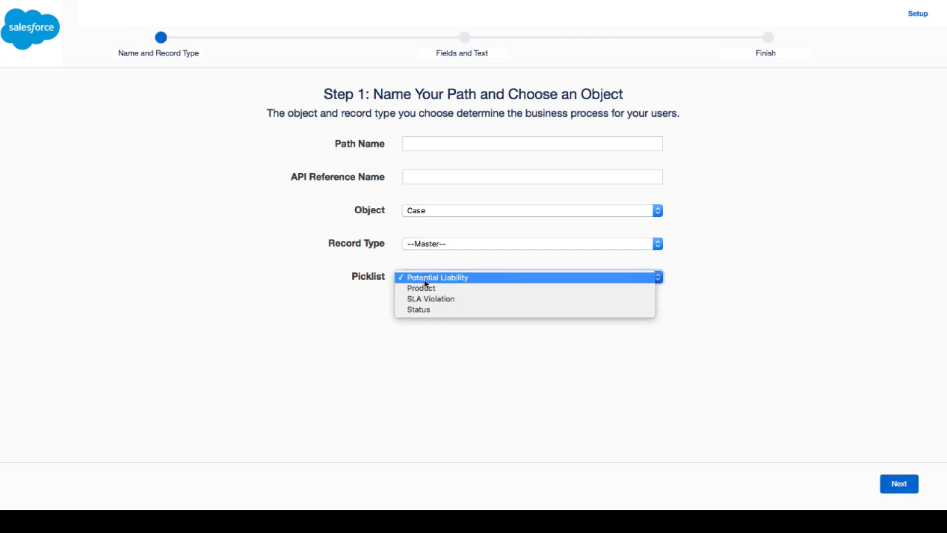
Step: Use the Social record type and the Status picklist for the path
left_click(430, 311)
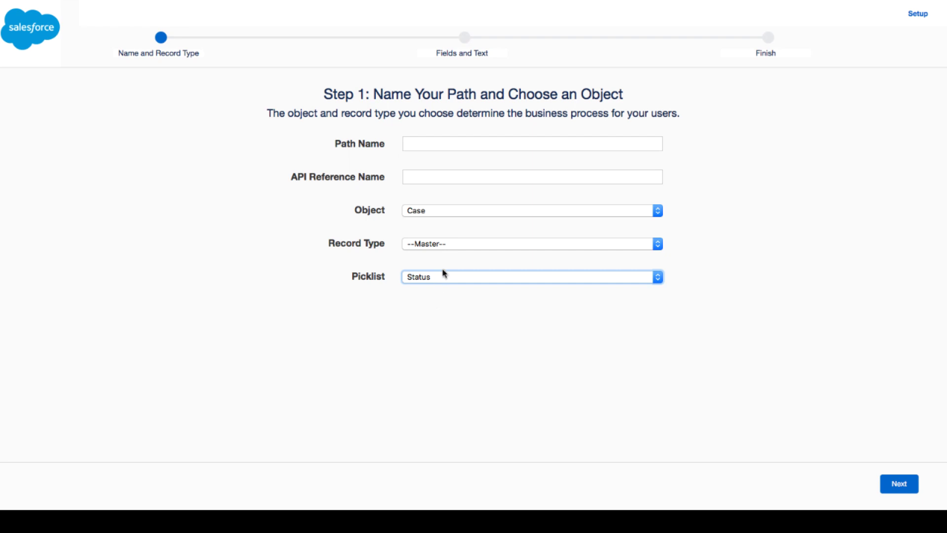
left_click(454, 245)
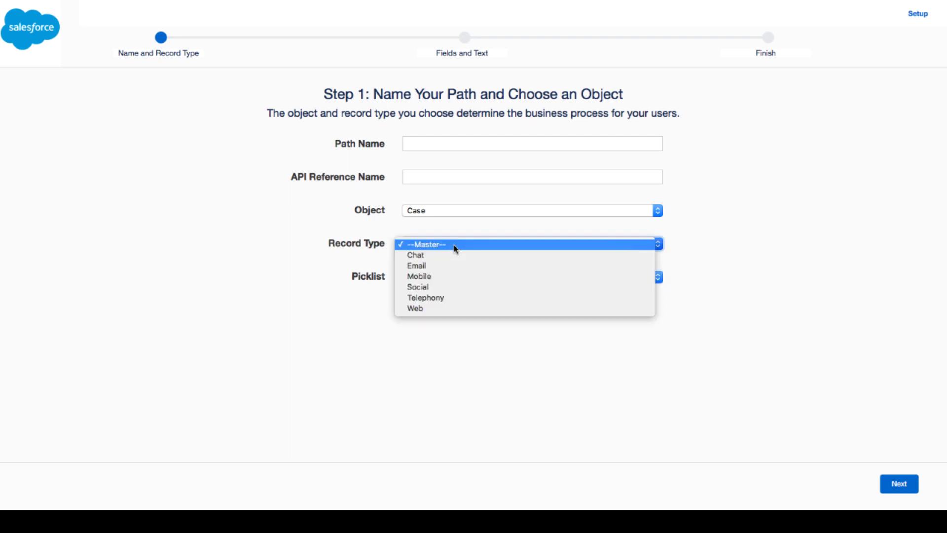
left_click(452, 288)
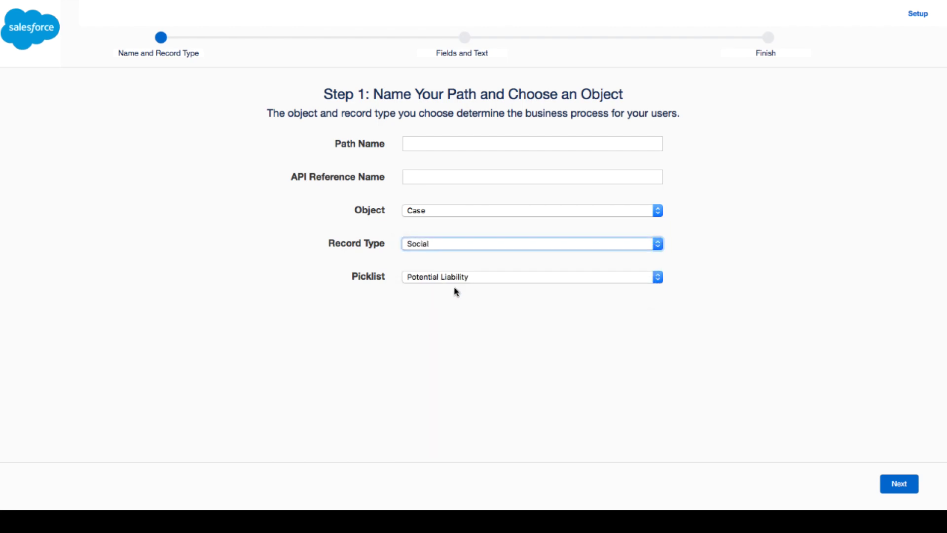
left_click(458, 282)
left_click(452, 310)
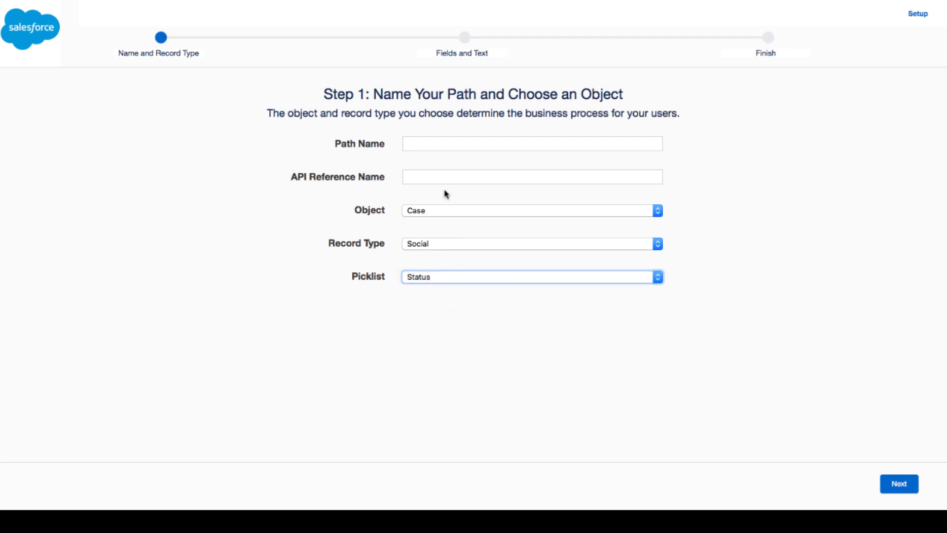
Step: Name the path 'Social Case', with API reference name Social_Case
left_click(449, 147)
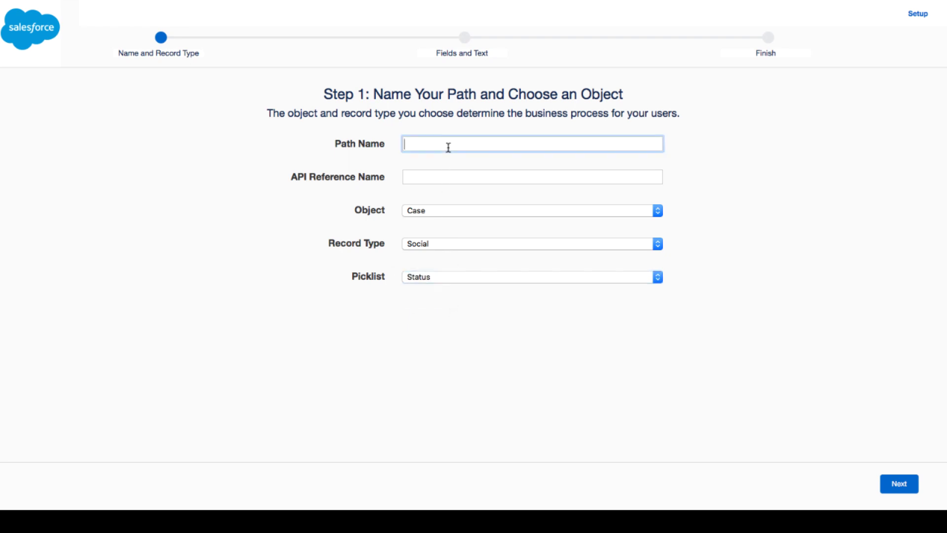
type("Social Case")
key("Tab")
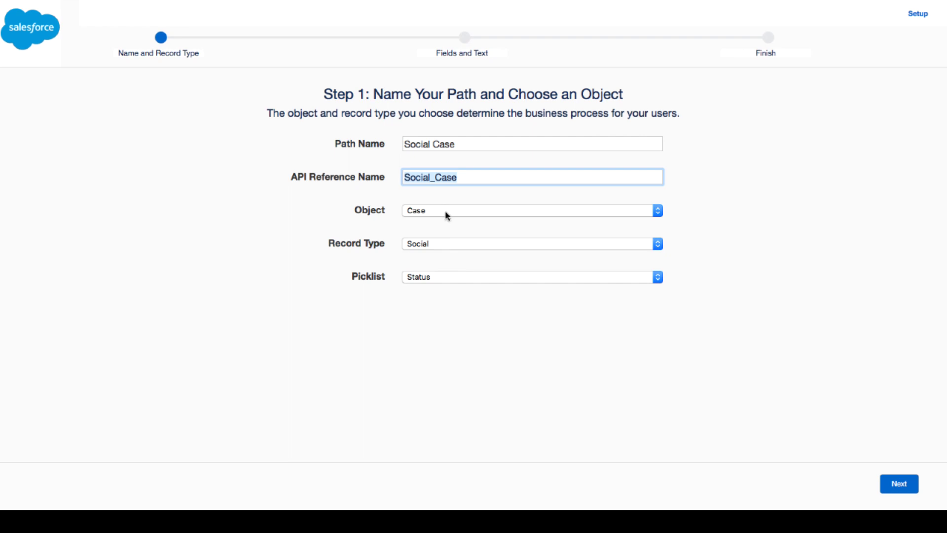
Step: Advance to Step 2, which lists the New, Working, Escalated and Closed steps
left_click(894, 487)
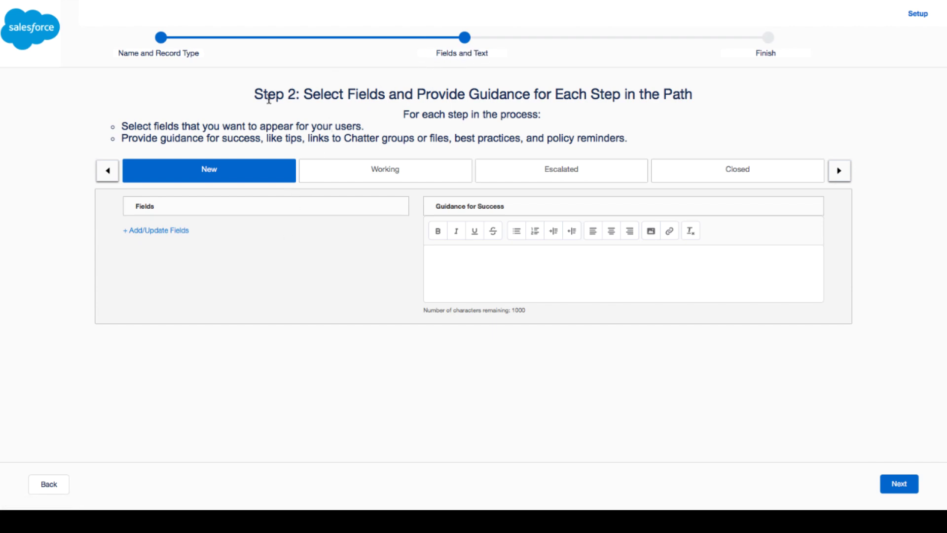
double_click(269, 97)
left_click_drag(269, 97, 295, 97)
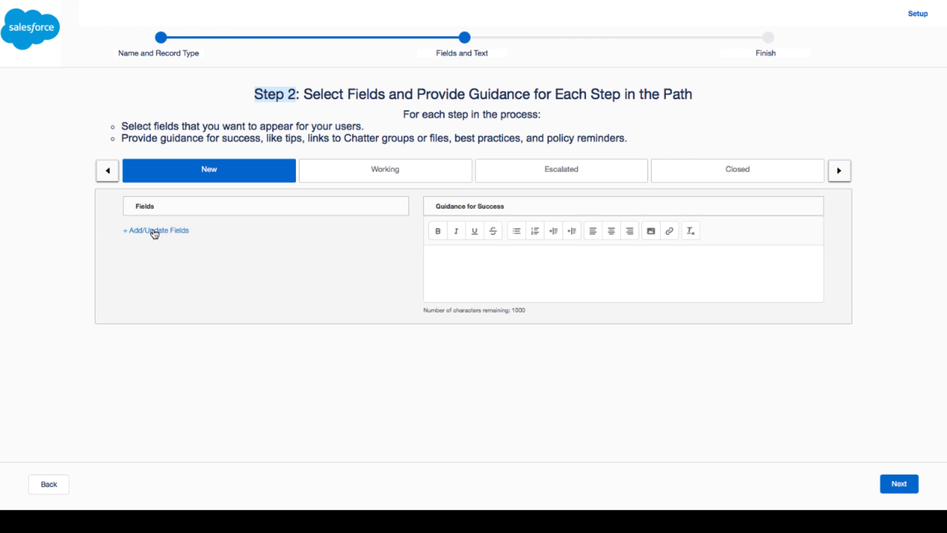
Step: Select Account Name, Contact Email, Contact Name and Priority as the New step's fields
left_click(155, 234)
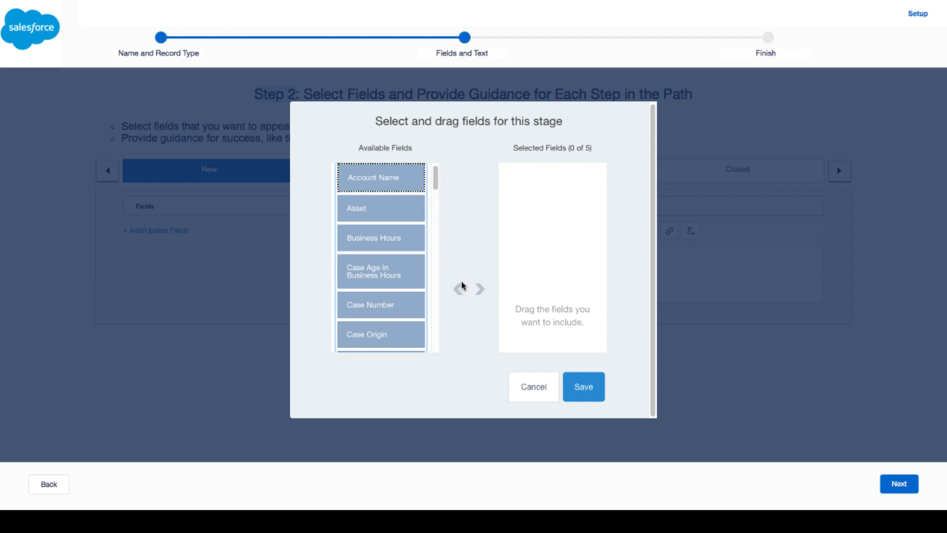
left_click(480, 290)
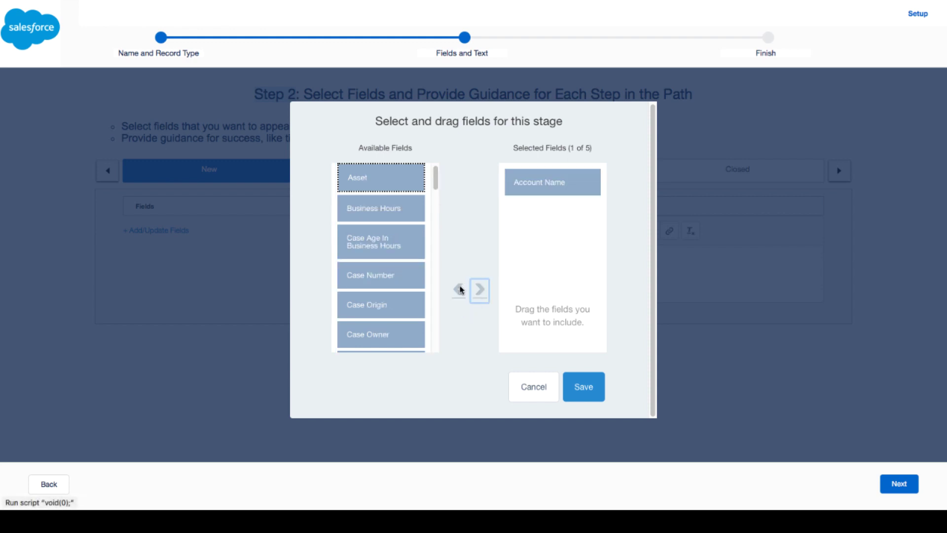
left_click_drag(436, 184, 441, 218)
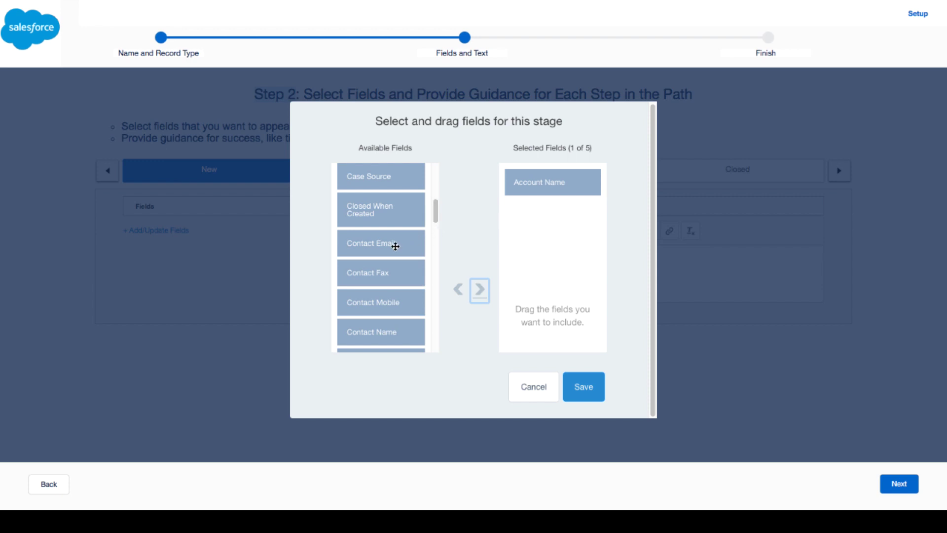
left_click(395, 246)
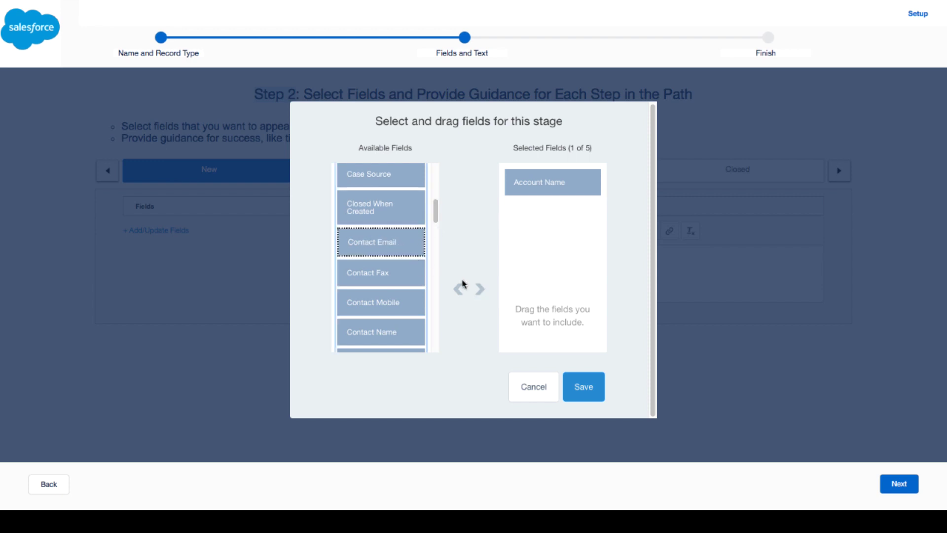
left_click(482, 295)
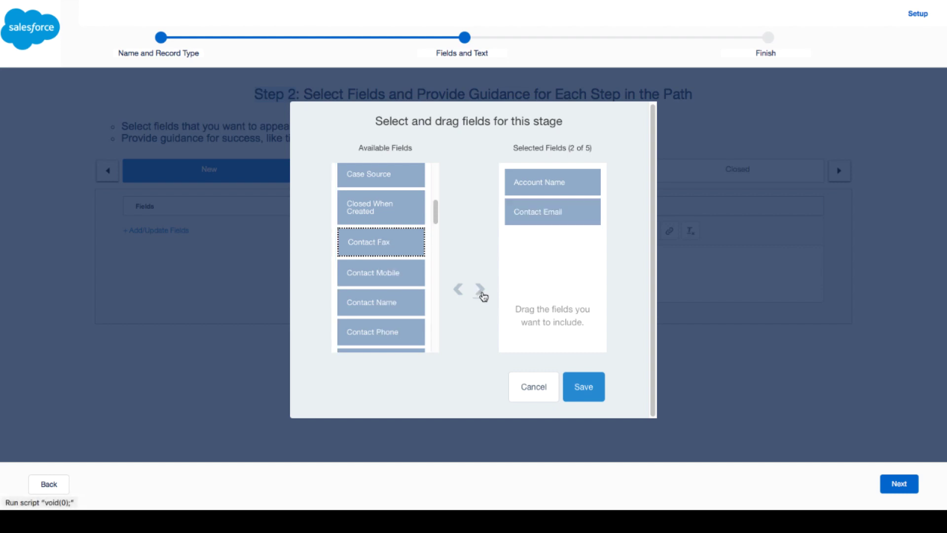
left_click(404, 307)
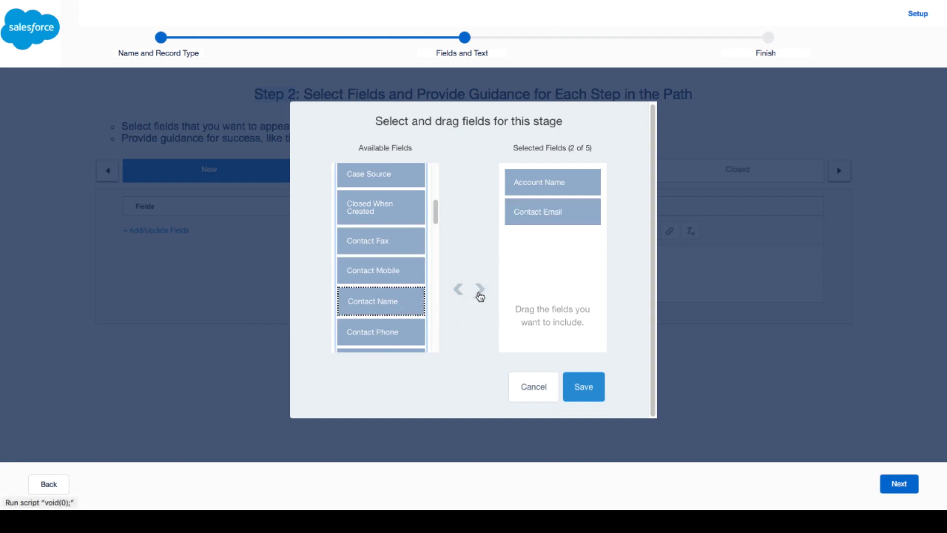
left_click(480, 290)
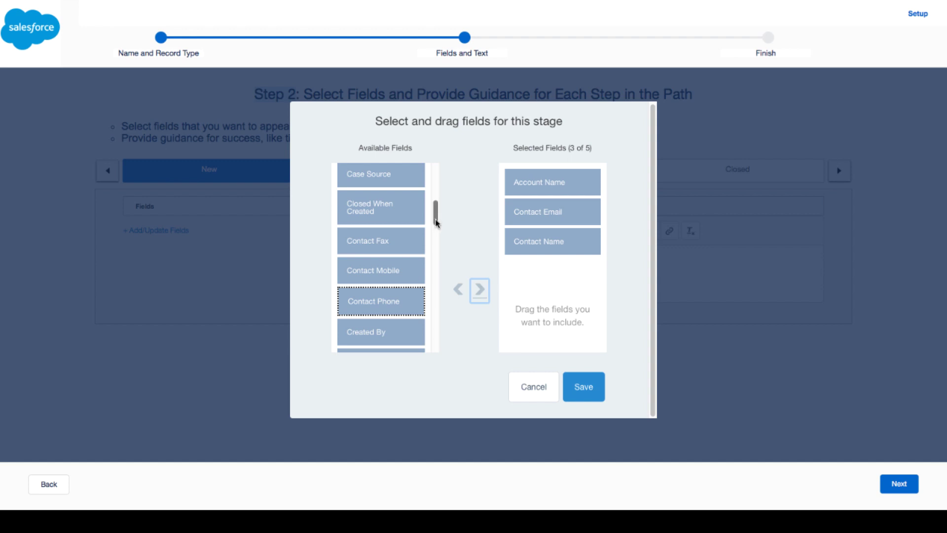
left_click_drag(435, 214, 438, 252)
scroll(437, 253, "down", 8)
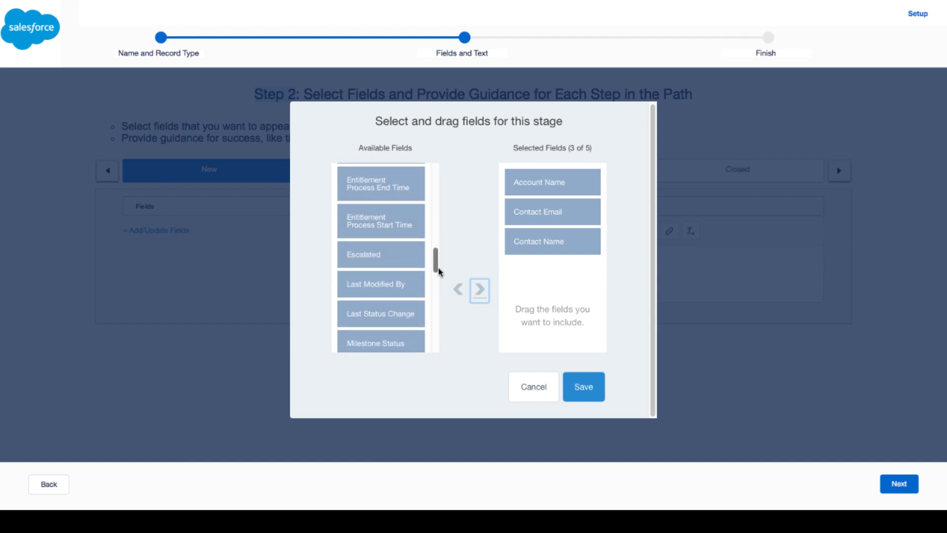
left_click(373, 231)
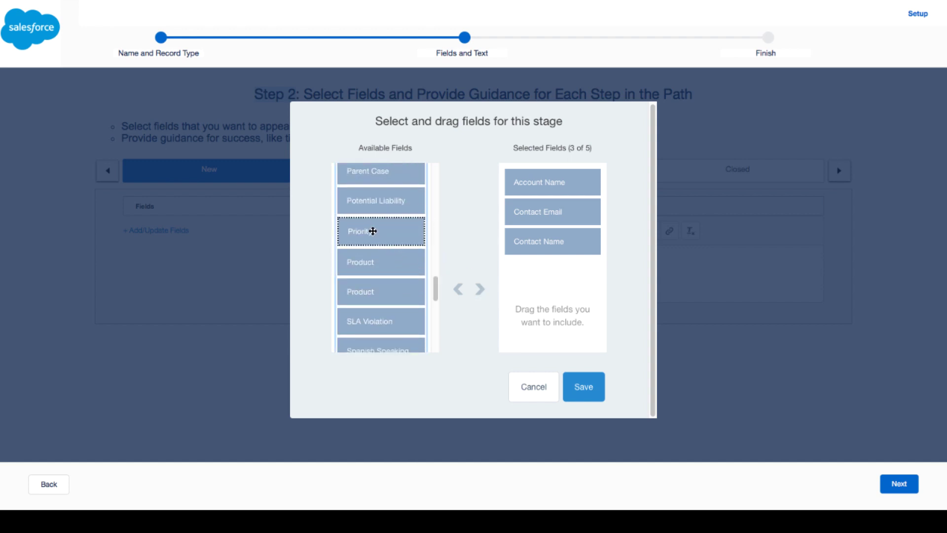
left_click(481, 294)
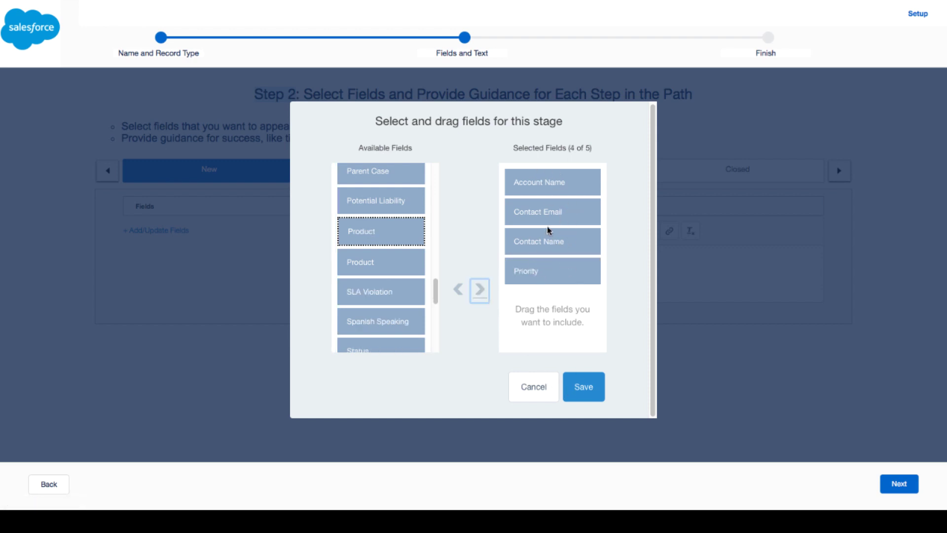
Step: Save those four fields and paste the New step's Guidance for Success paragraph
left_click(580, 389)
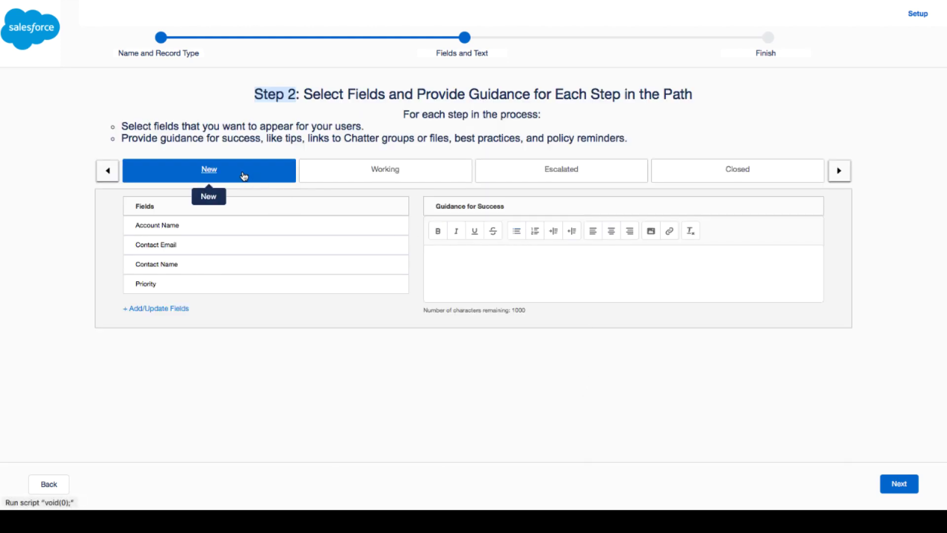
left_click(492, 276)
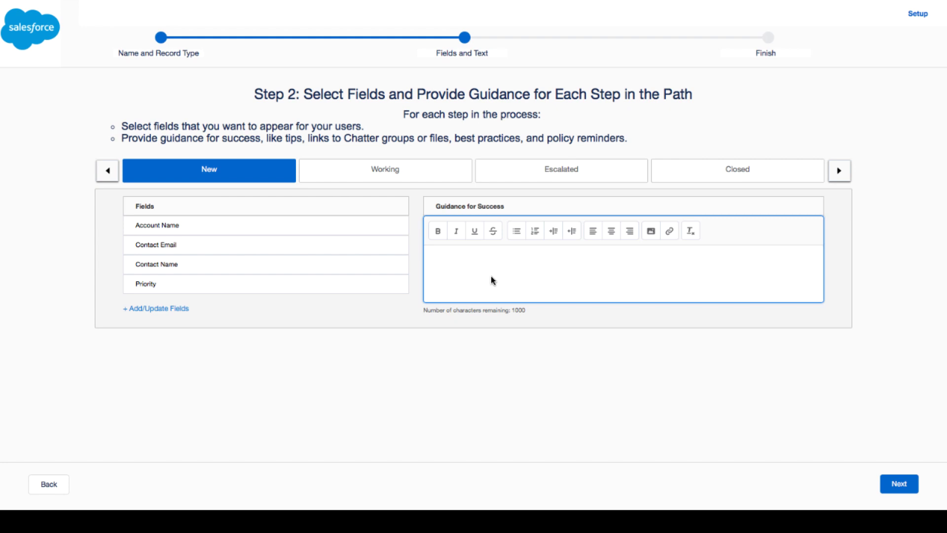
type("For Social cases with a Status of New, our key objectives are to try to capture the contact's email address. Be sure to specify the Priority for this case as well.")
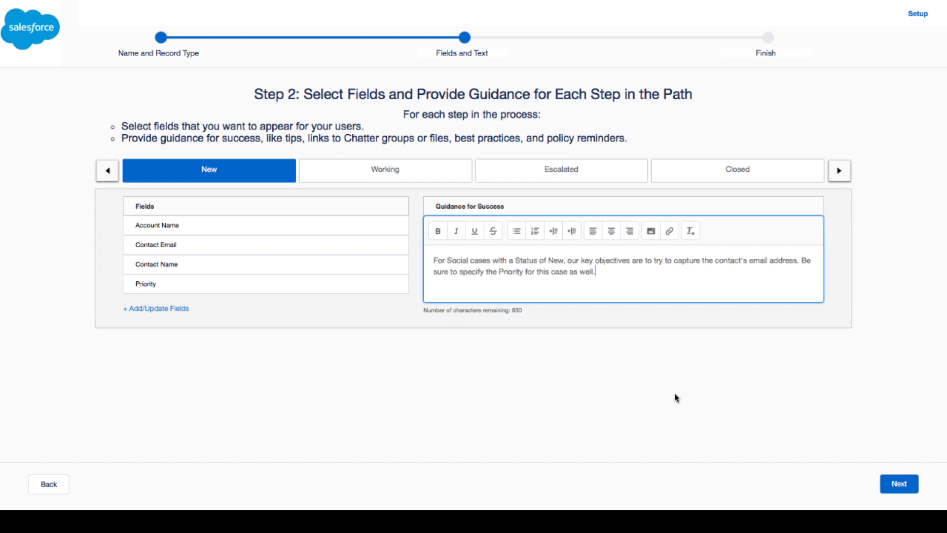
Step: Go ahead to Step 3, then return to Step 2 with the New step intact
left_click(907, 489)
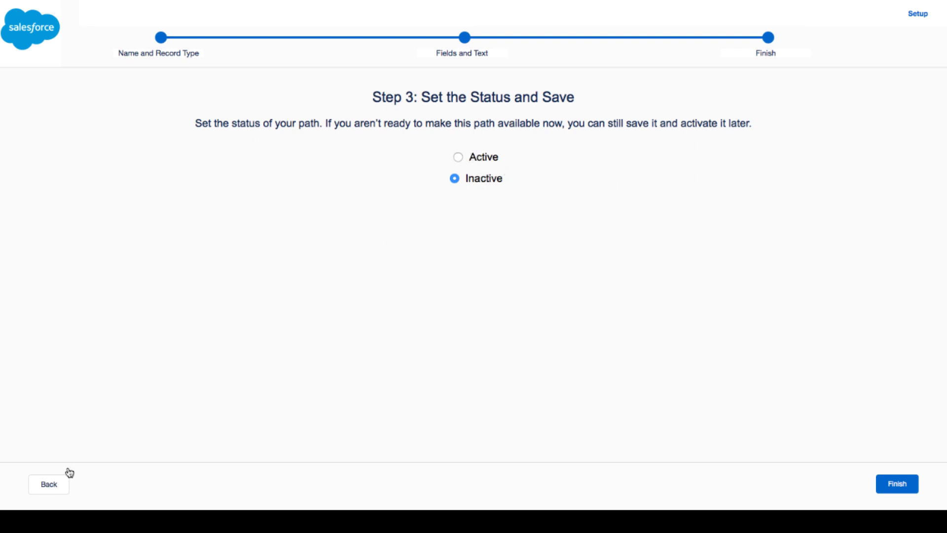
left_click(48, 485)
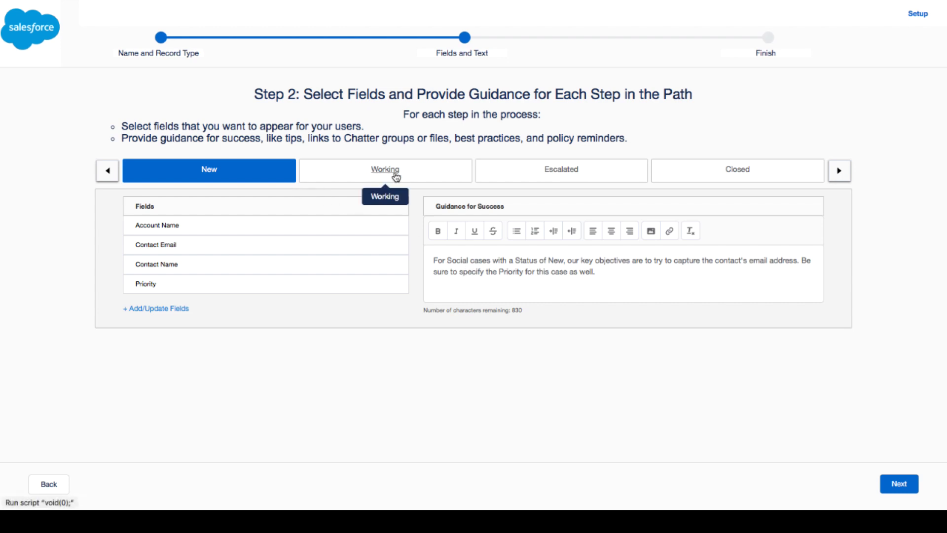
Step: Add and save Case Reason, Case Source and Entitlement Name on the Working step
left_click(393, 177)
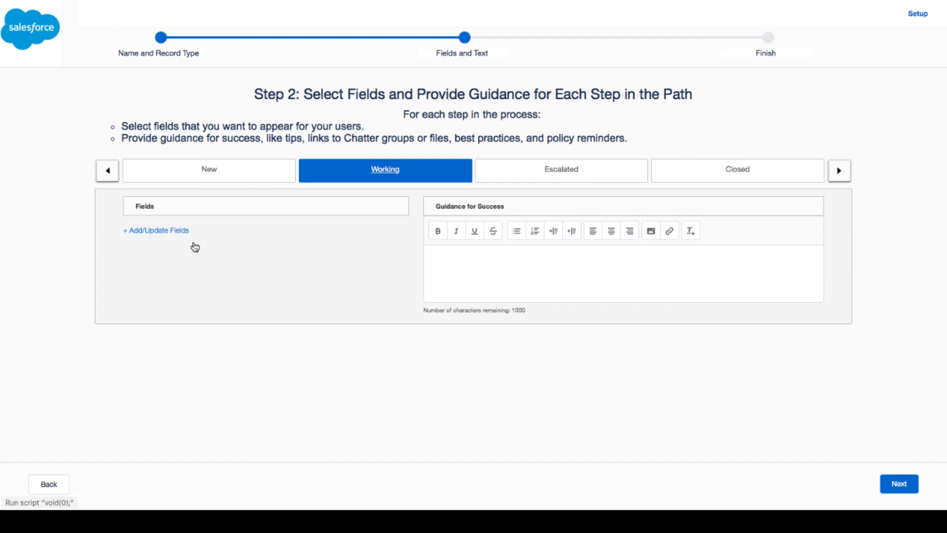
left_click(168, 233)
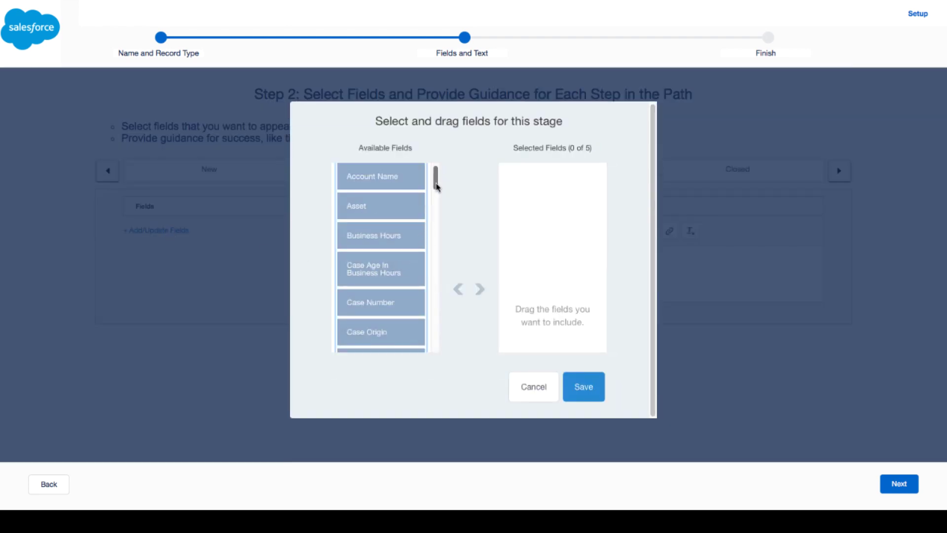
left_click_drag(436, 186, 440, 204)
left_click(394, 264)
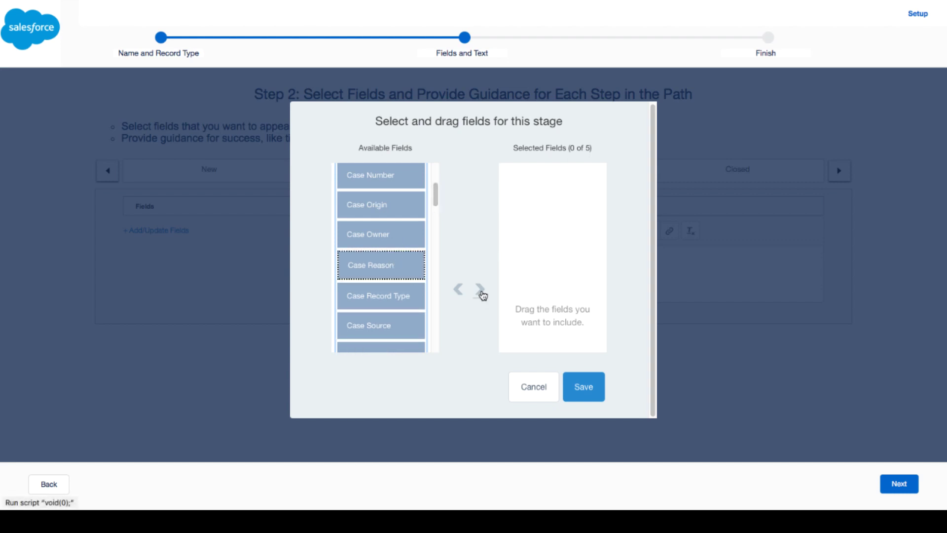
left_click(481, 291)
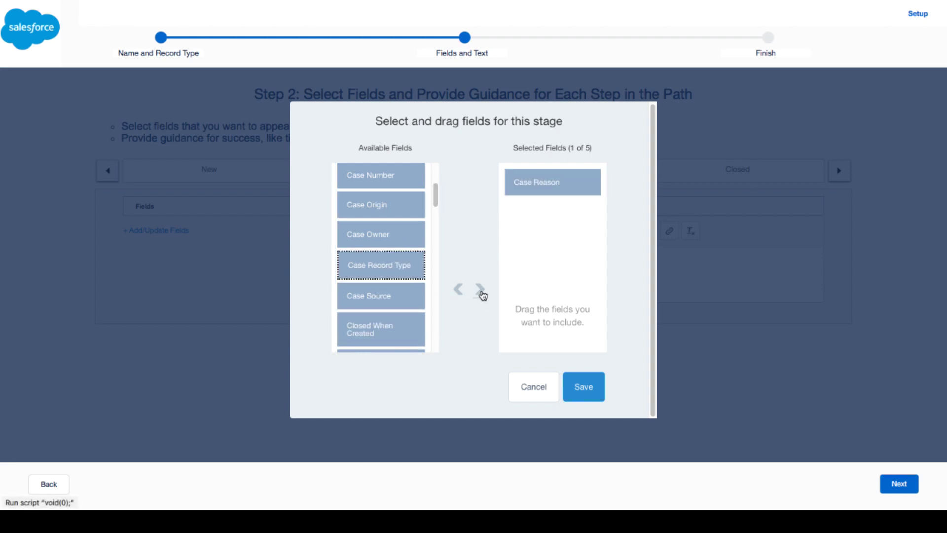
left_click(392, 299)
left_click(480, 290)
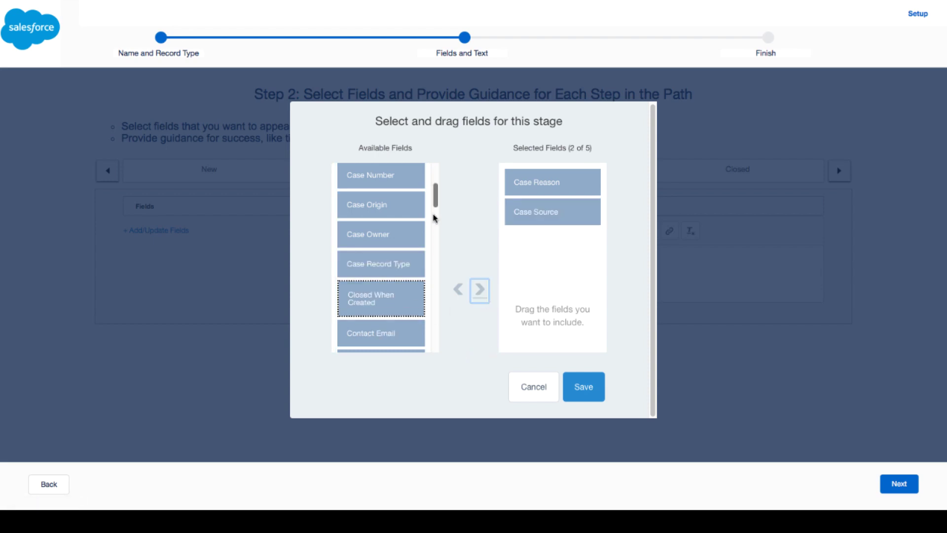
left_click_drag(435, 205, 446, 262)
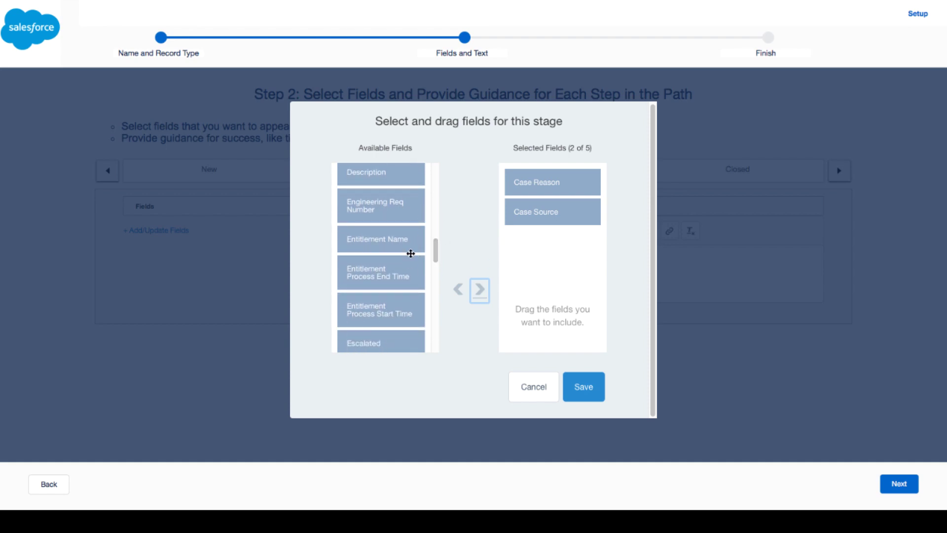
left_click(408, 242)
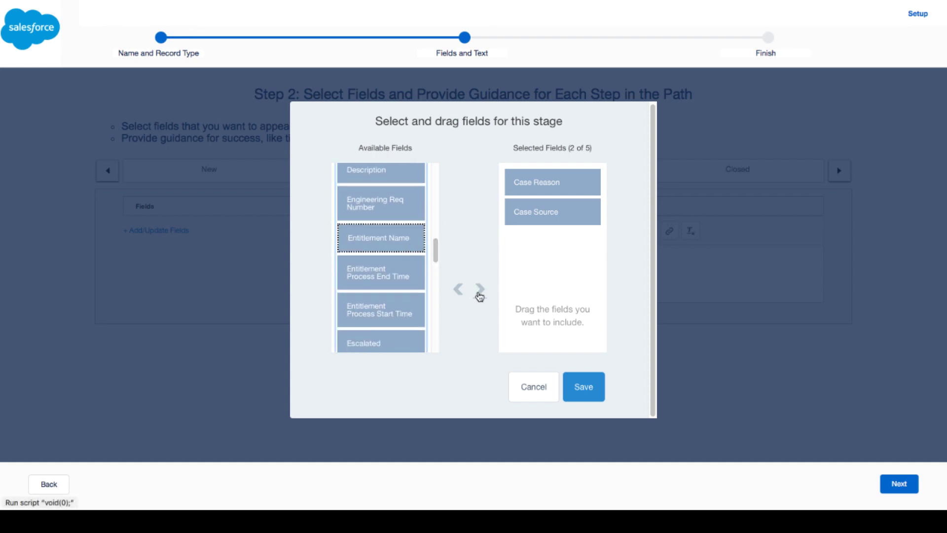
left_click(480, 290)
left_click(573, 380)
Step: Write Working step guidance about capturing the Case Source, Reason and entitlement
left_click(493, 282)
type("Once")
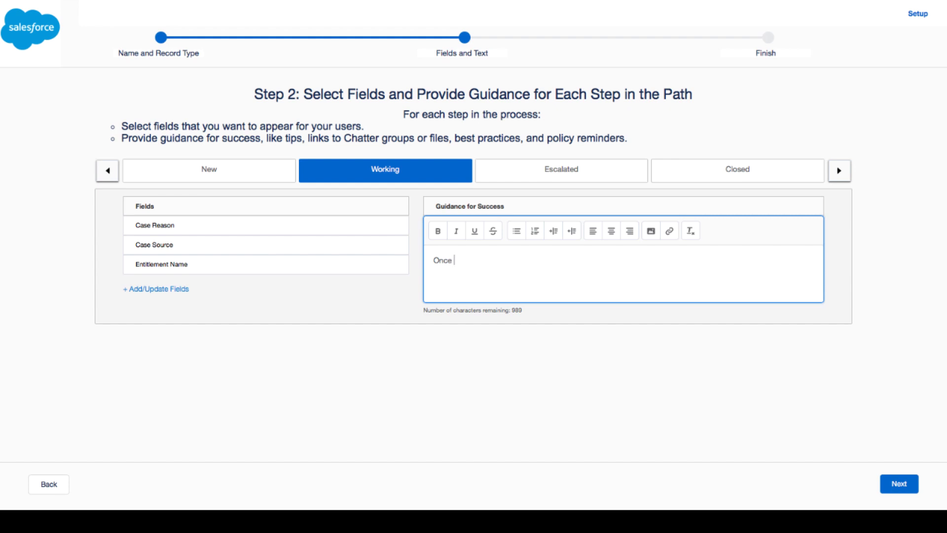
type("re working a Social case, be sure to capture the Case Source and Reason, and also enter the Entitlement Name.")
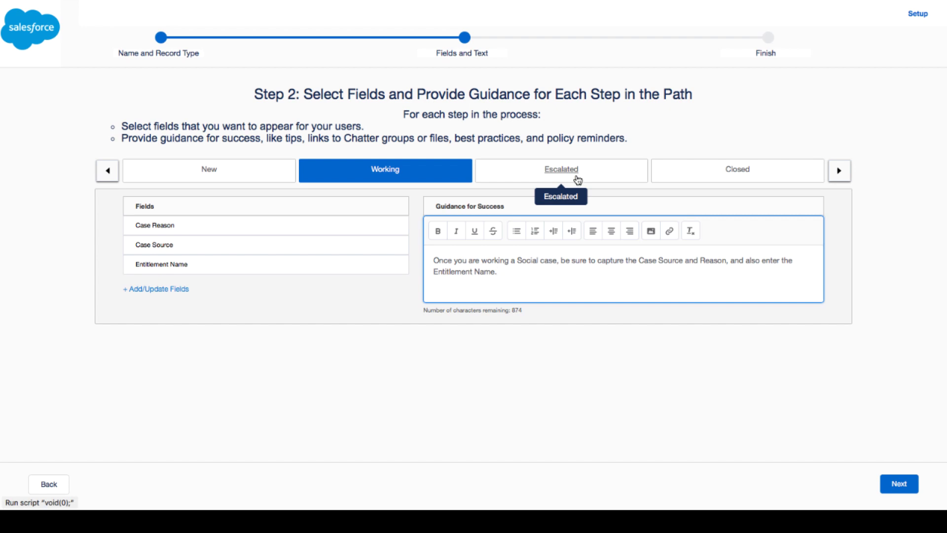
Step: On the Escalated step, select the Escalated, Milestone Status and SLA Violation fields
left_click(578, 175)
left_click(180, 231)
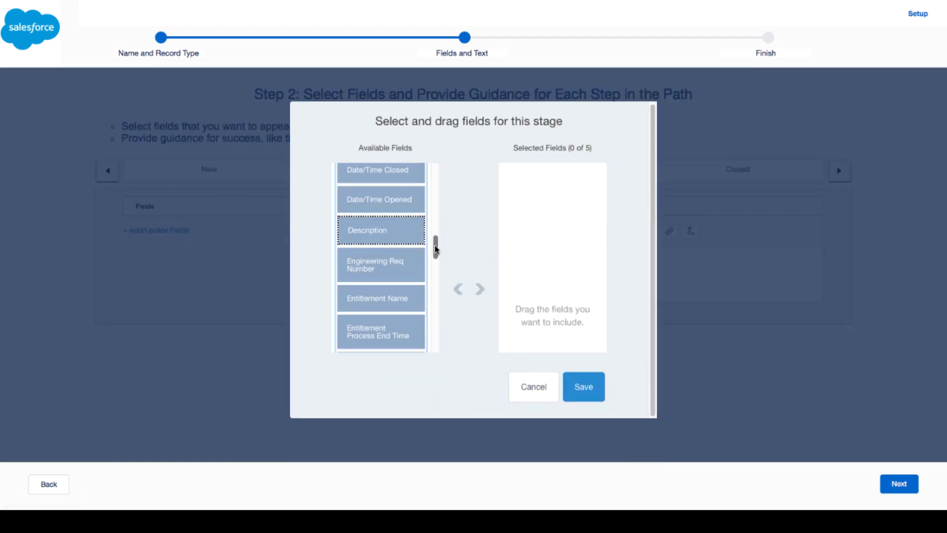
left_click_drag(436, 250, 435, 263)
left_click(381, 294)
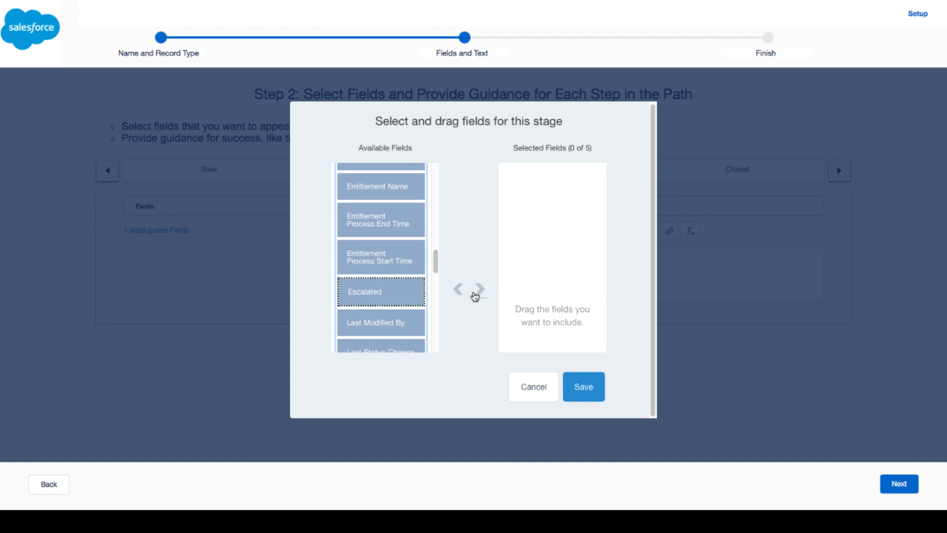
left_click(480, 292)
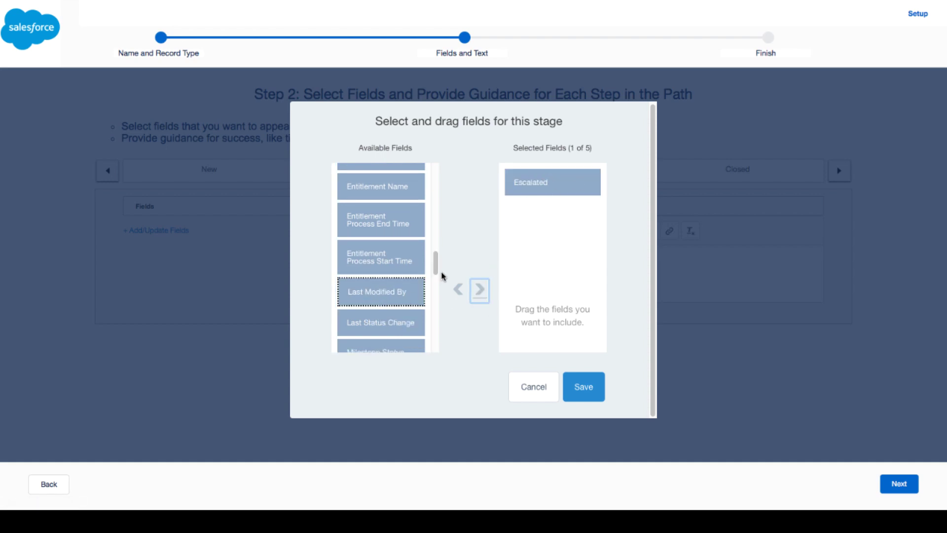
scroll(378, 264, "down", 2)
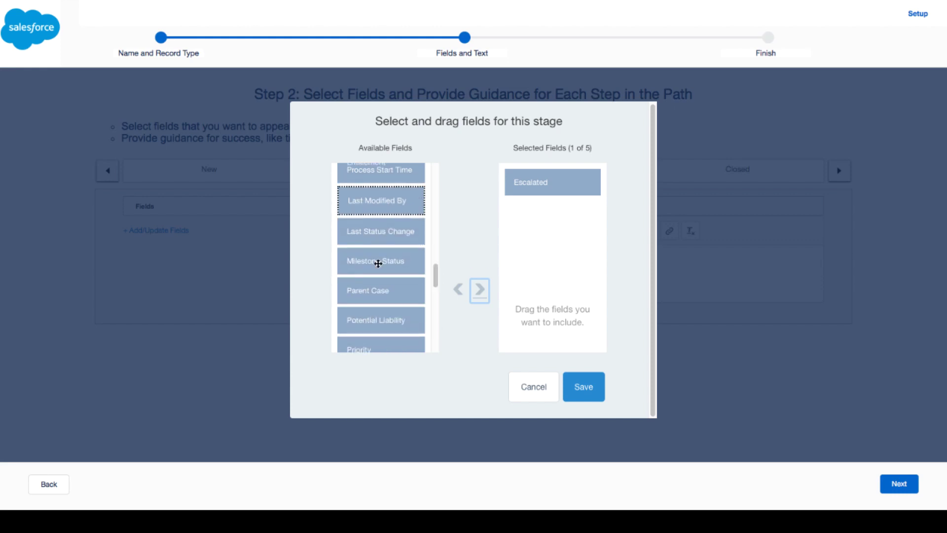
left_click(378, 264)
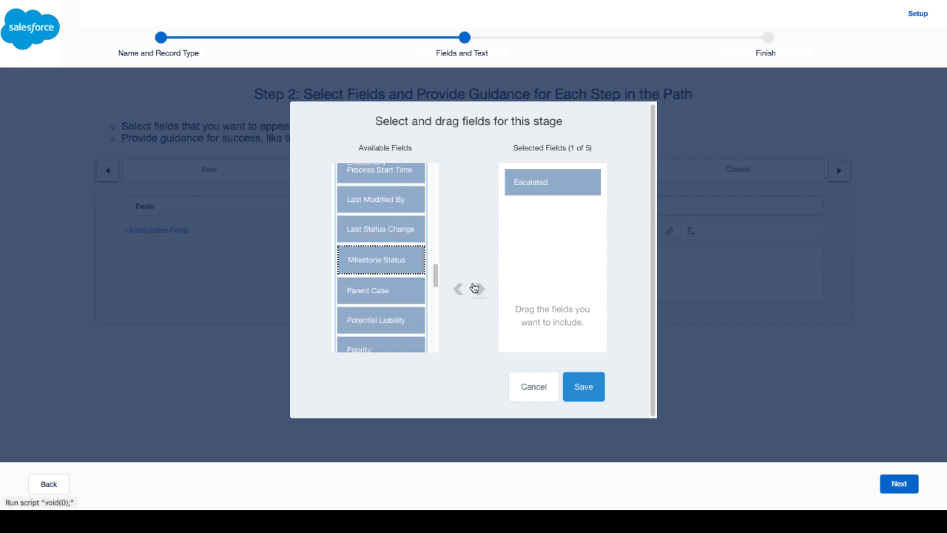
left_click(479, 290)
scroll(434, 280, "down", 2)
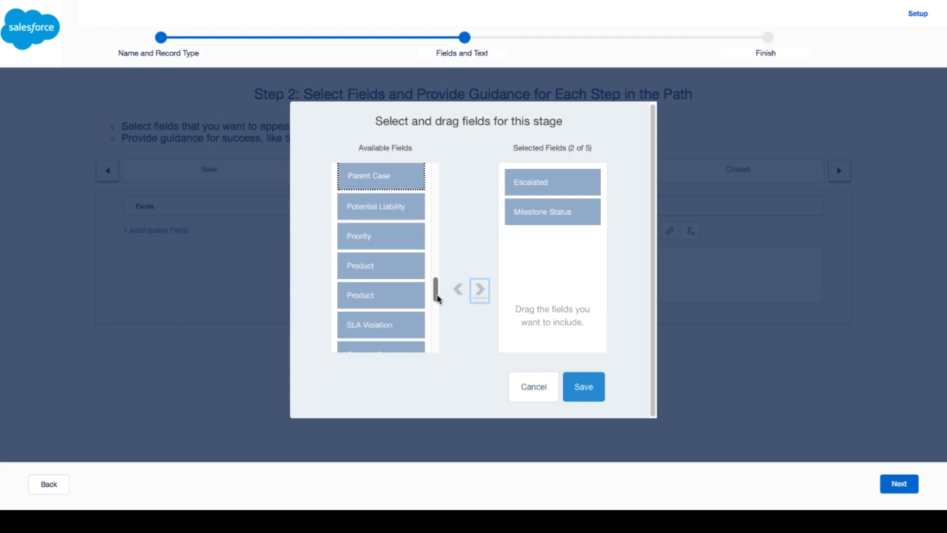
scroll(437, 298, "down", 1)
left_click(393, 285)
left_click(479, 291)
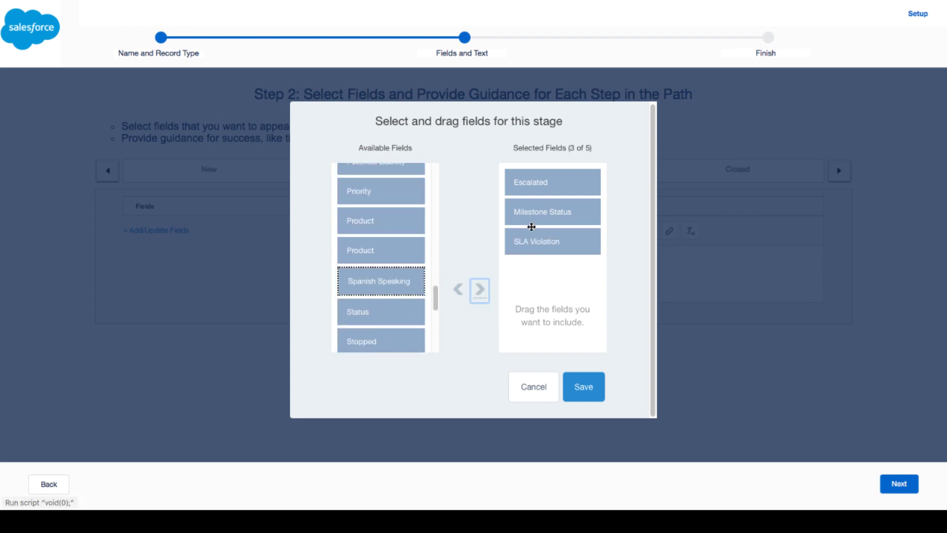
Step: Save the Escalated fields, paste its Milestone and SLA violation guidance, and continue to Step 3
left_click(585, 388)
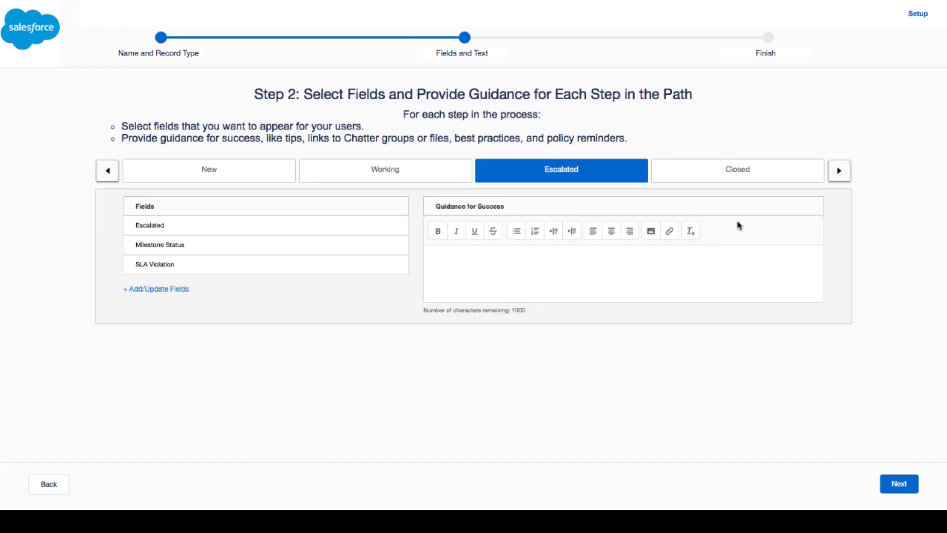
left_click(739, 170)
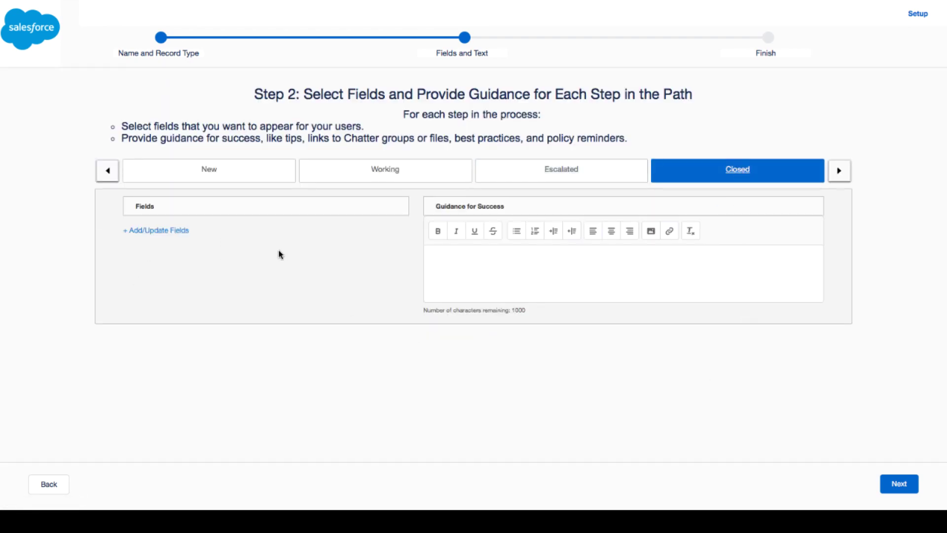
left_click(549, 177)
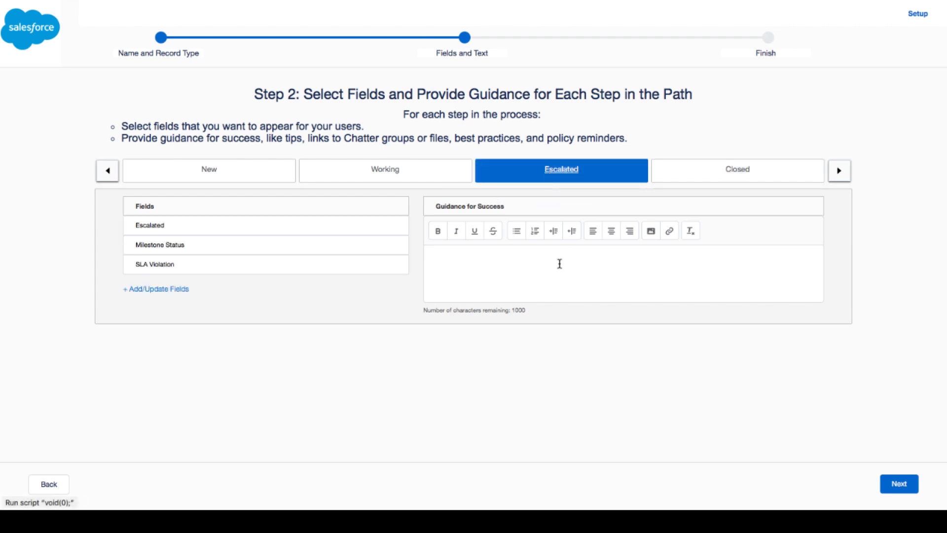
left_click(547, 282)
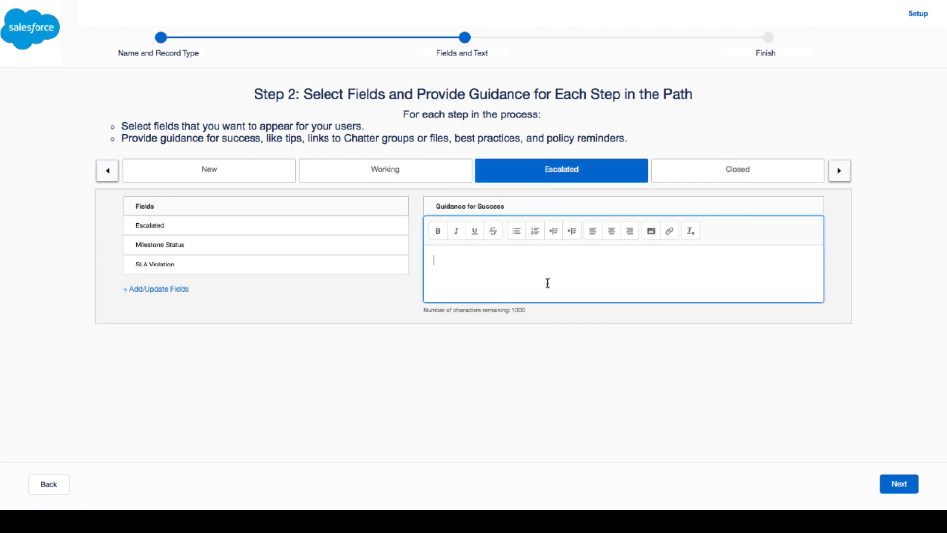
type("For Escalated Cases, be sure to capture any Milestone information as well as any SLA violations.")
left_click(899, 483)
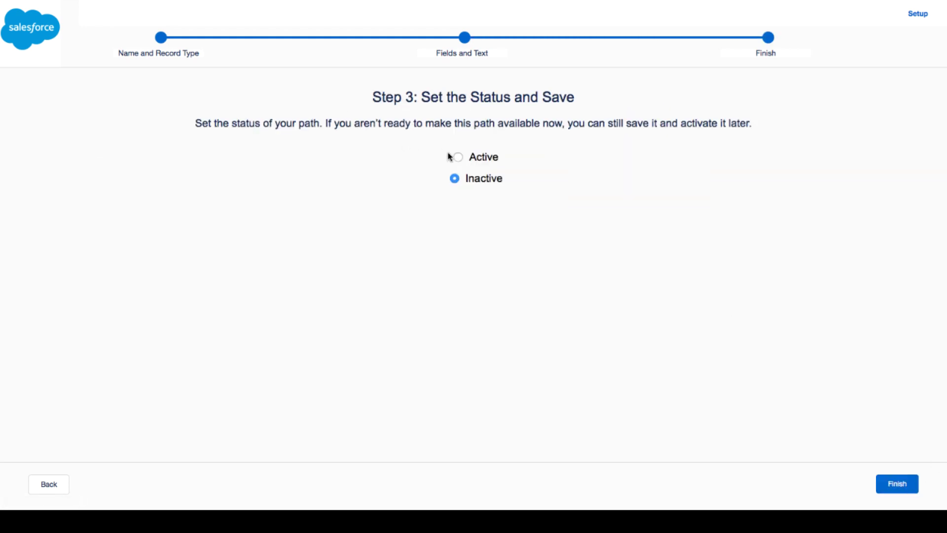
Step: Set the Social Case path to Active and finish the wizard
left_click(458, 159)
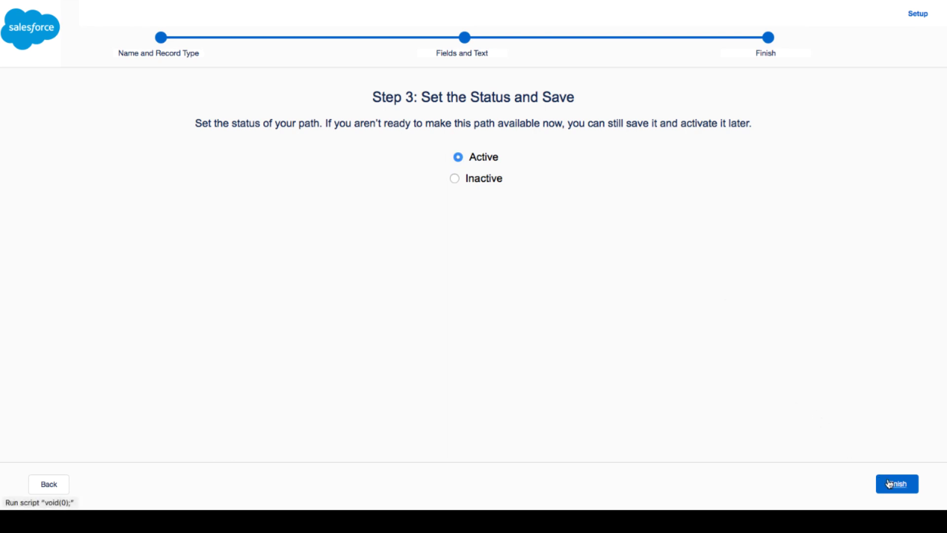
left_click(808, 505)
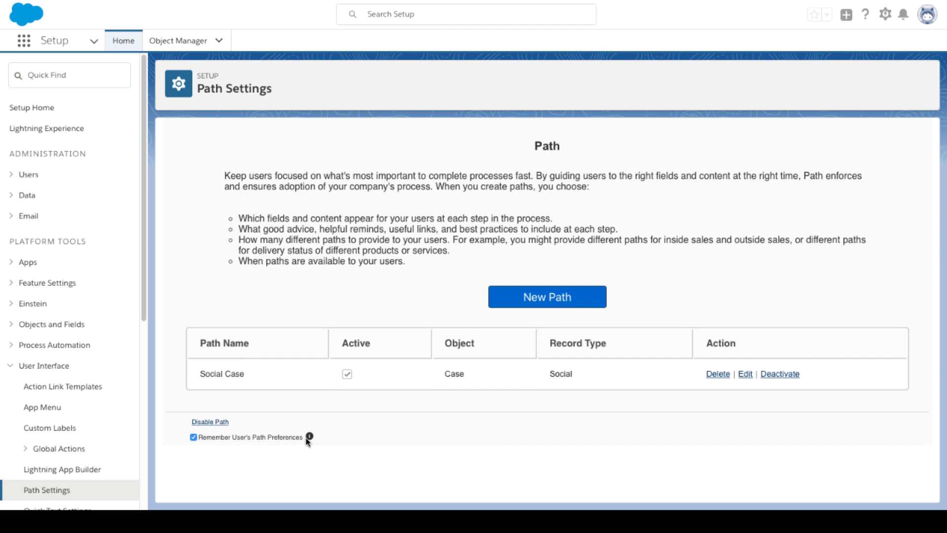
Step: Open the App Launcher from Salesforce Setup to list apps like Service Console
mouse_move(310, 437)
left_click(23, 42)
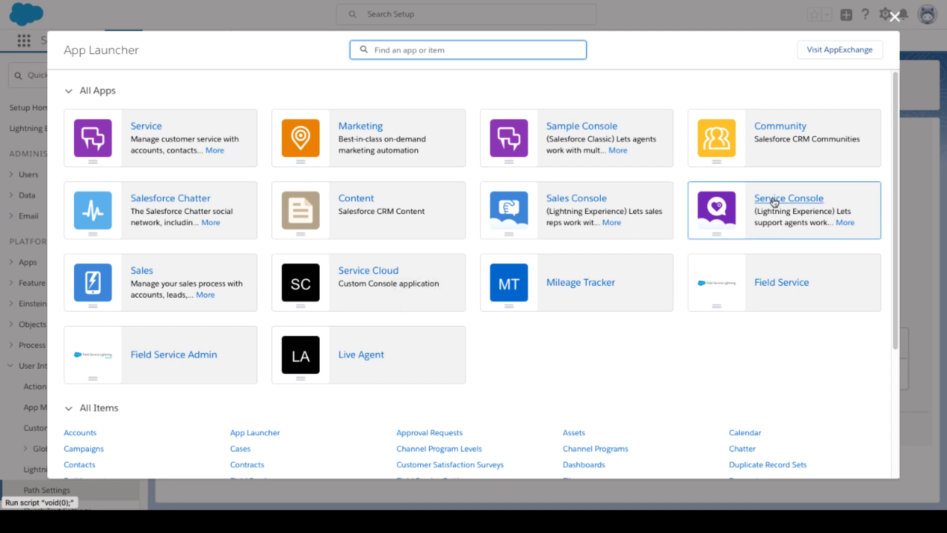
Step: Launch the Service Console app and switch to its Cases list
left_click(600, 294)
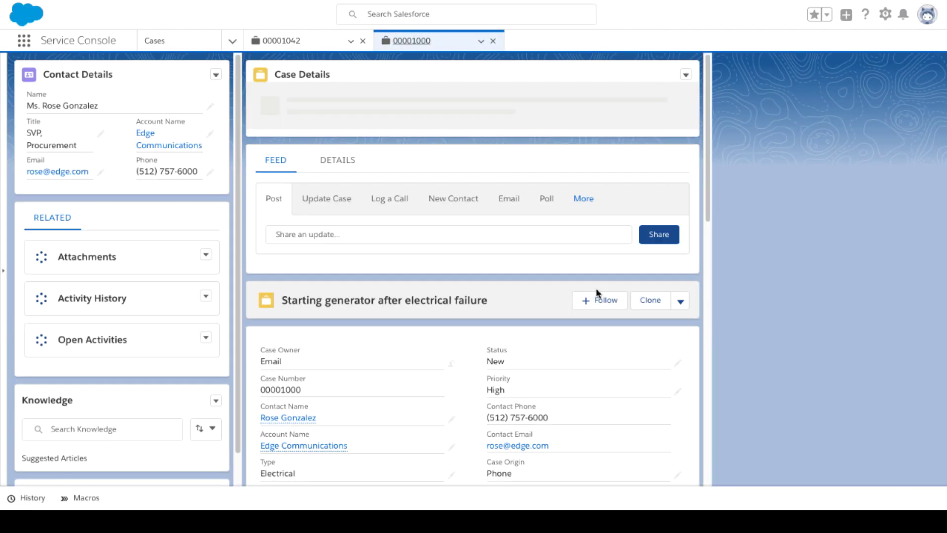
left_click(233, 42)
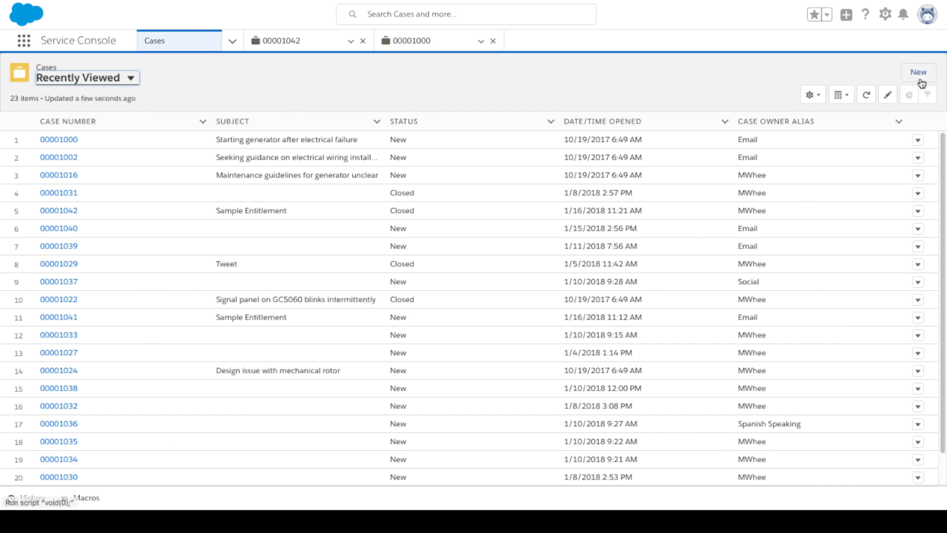
Step: Start a new case with the Social record type
left_click(920, 78)
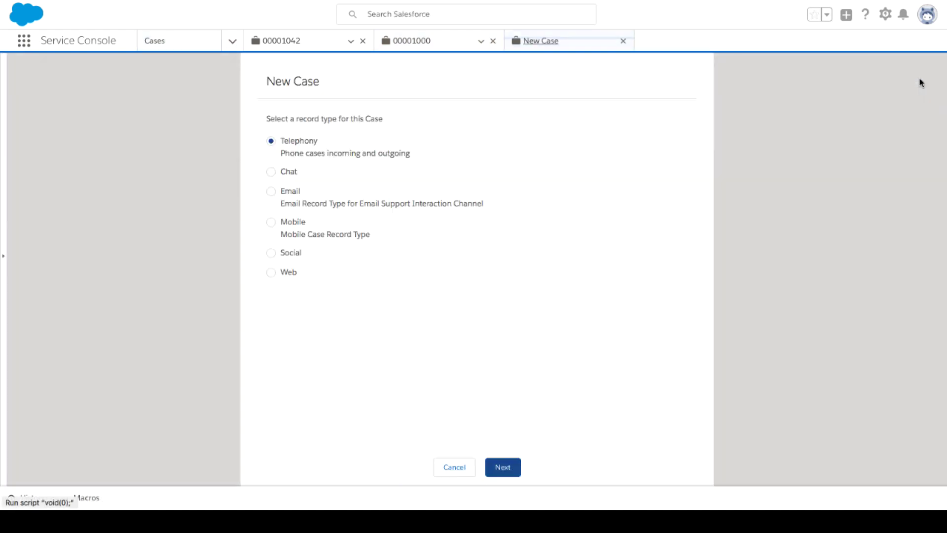
left_click(271, 254)
left_click(506, 475)
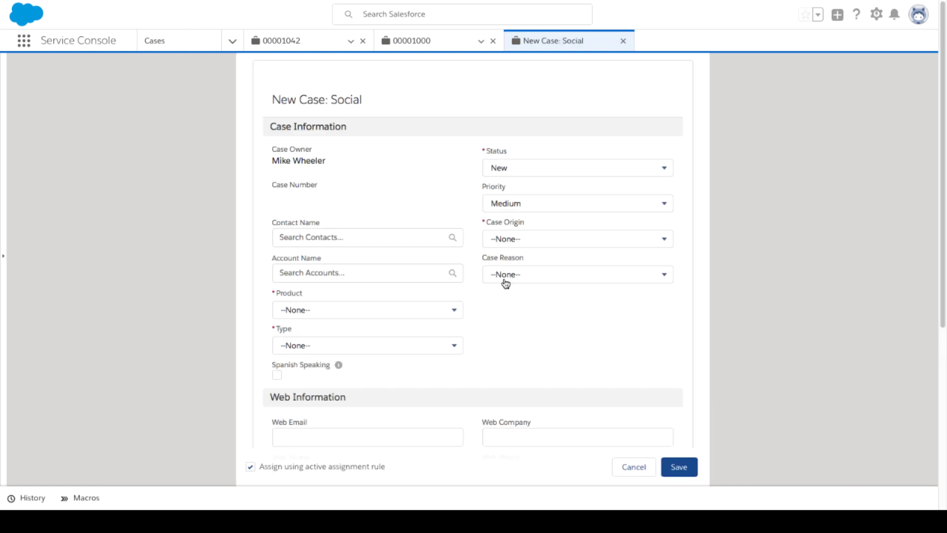
Step: Set the new case's Case Origin to Social, correcting an initial Phone choice
left_click(688, 471)
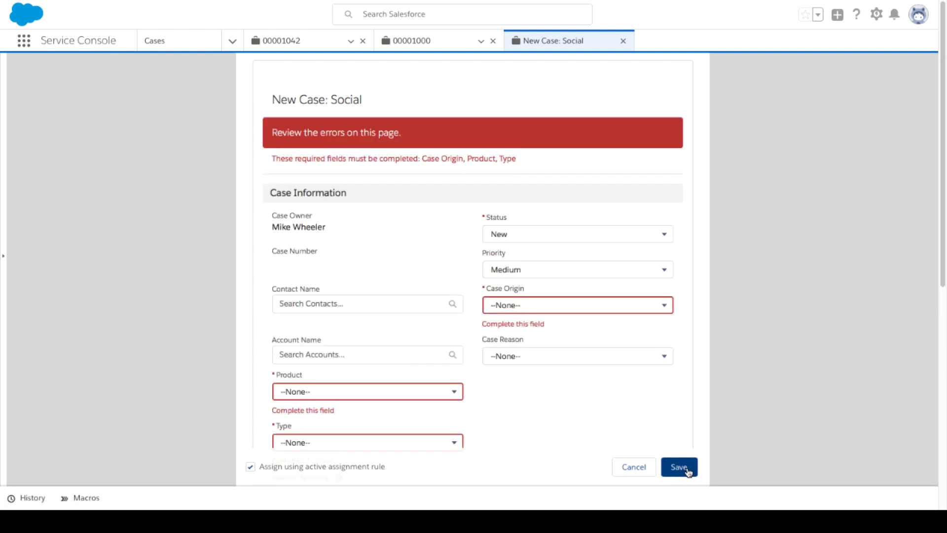
left_click(597, 309)
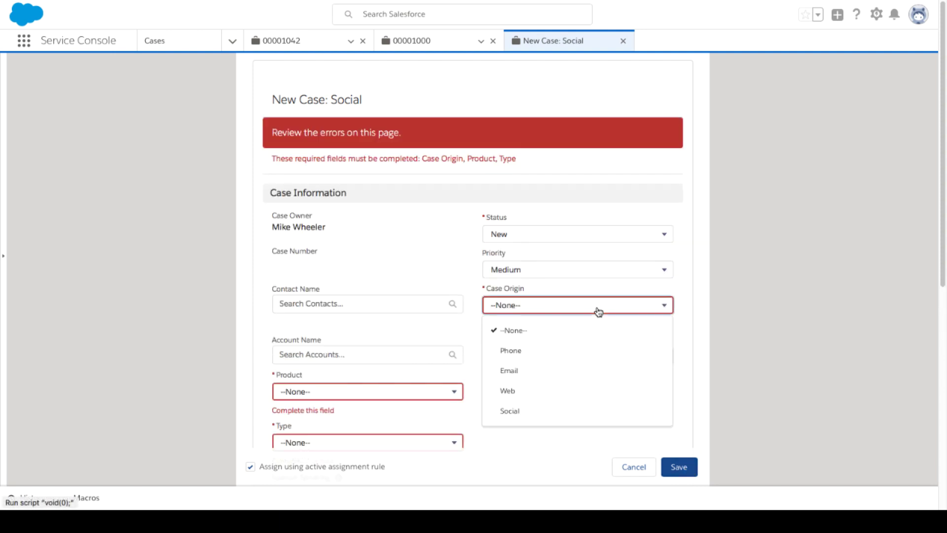
left_click(543, 352)
left_click(422, 395)
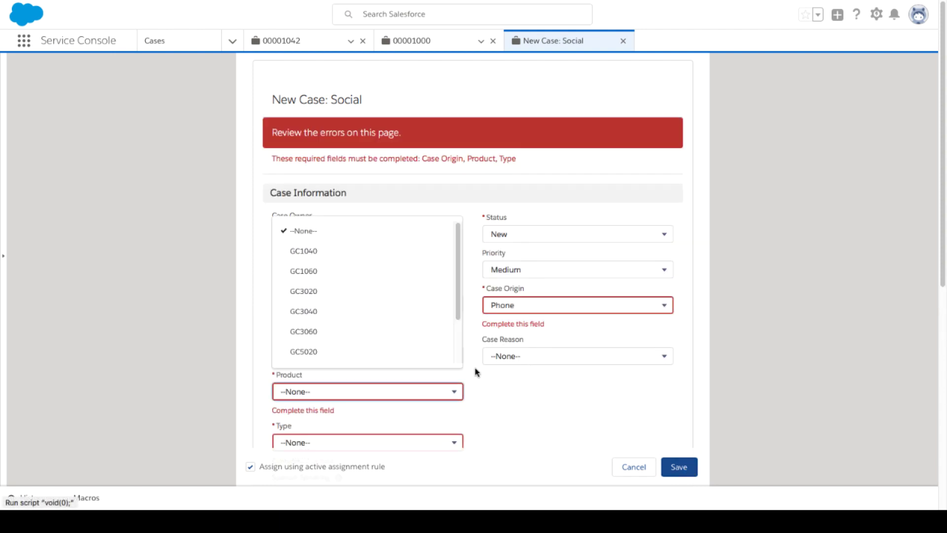
left_click(562, 313)
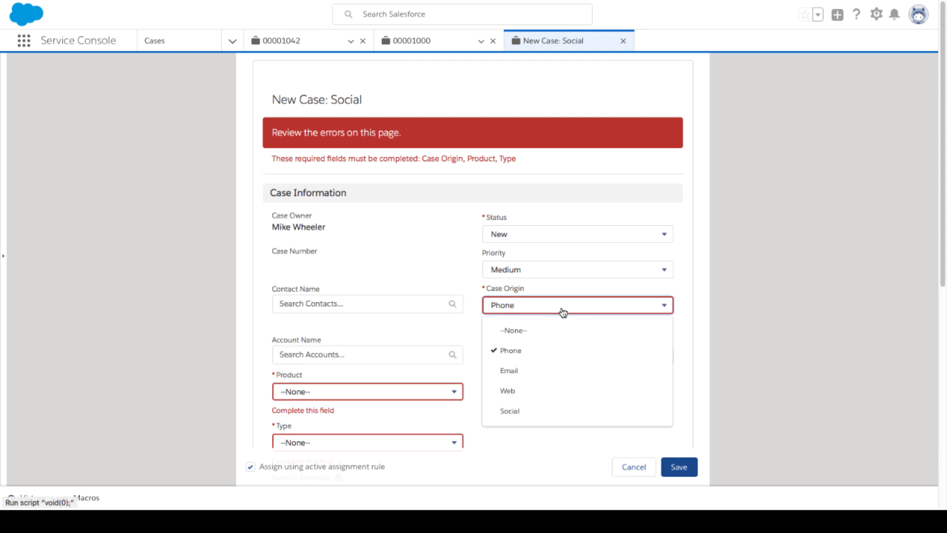
left_click(510, 412)
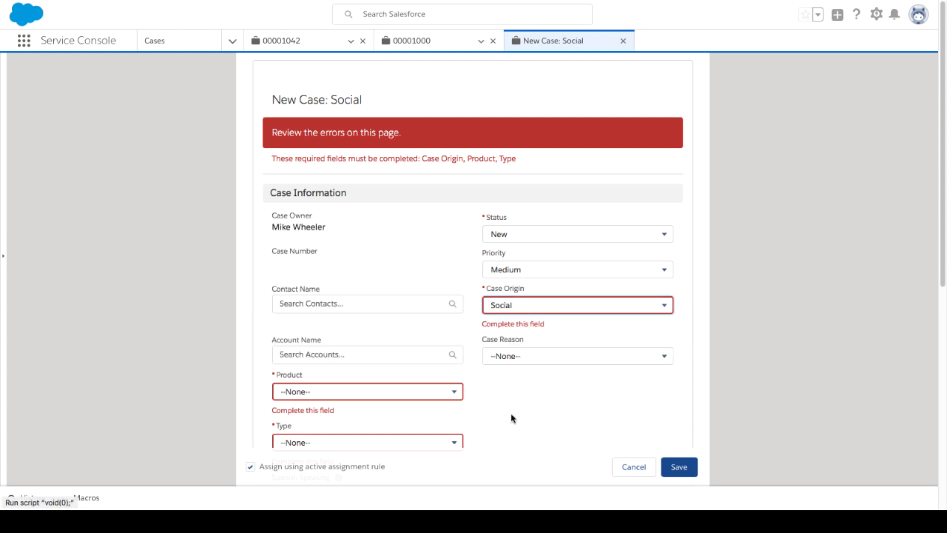
Step: Set Product to GC3020 and Type to Mechanical, then save the case
left_click(383, 395)
scroll(351, 316, "down", 1)
left_click(343, 279)
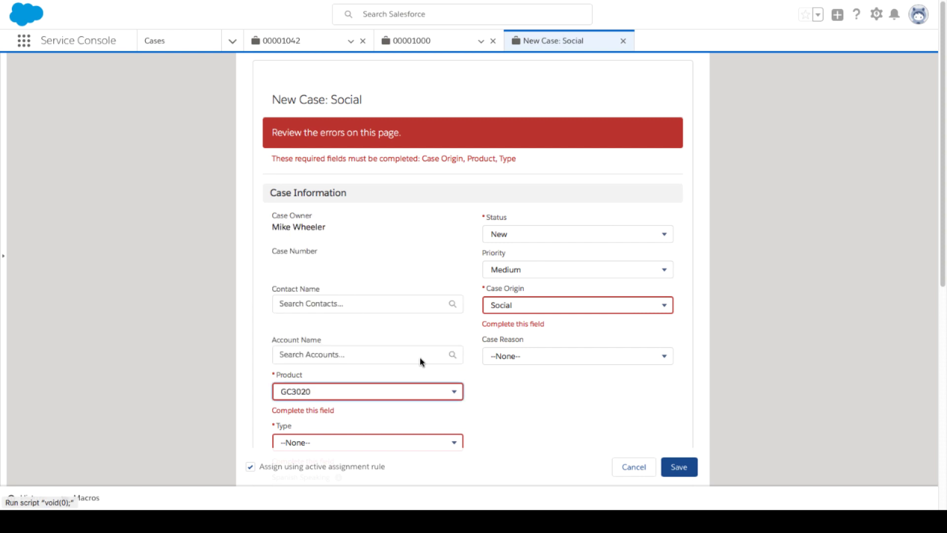
scroll(504, 398, "down", 2)
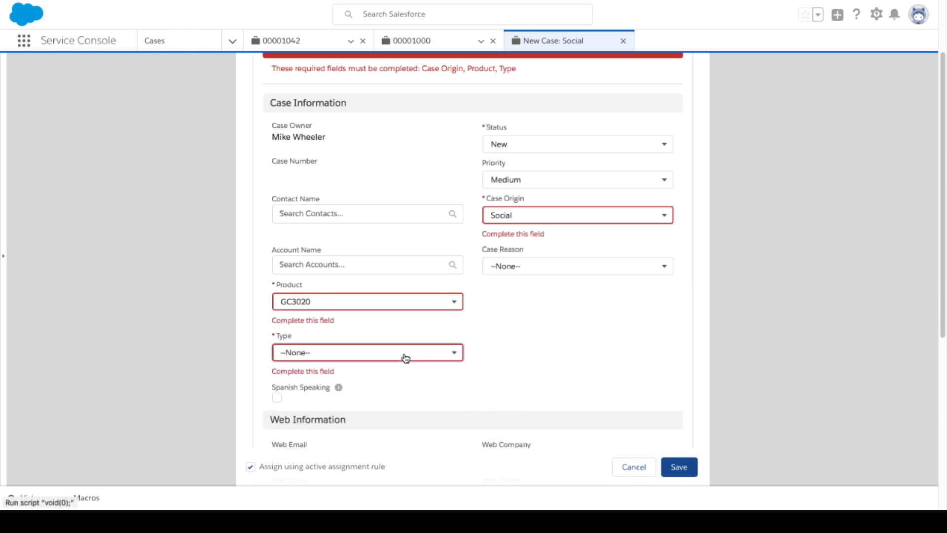
left_click(403, 353)
left_click(349, 404)
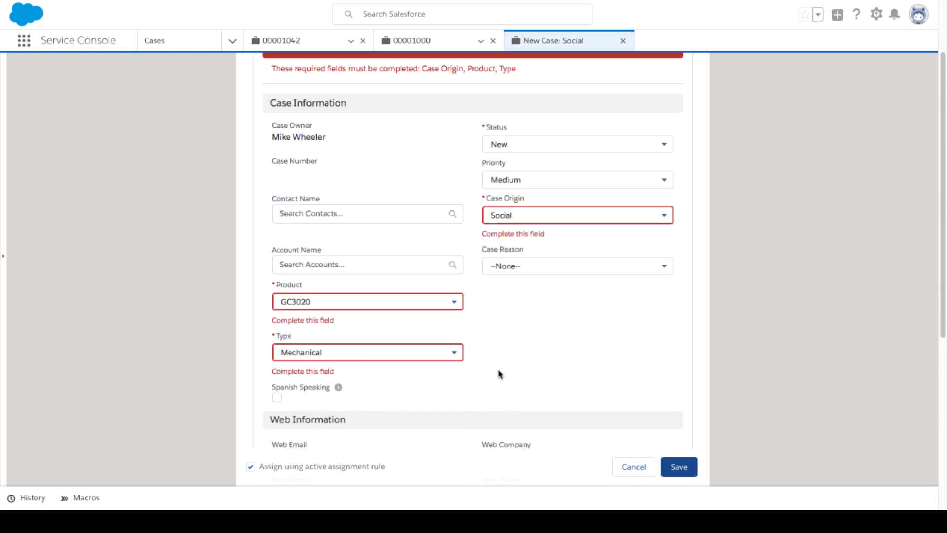
scroll(497, 370, "down", 6)
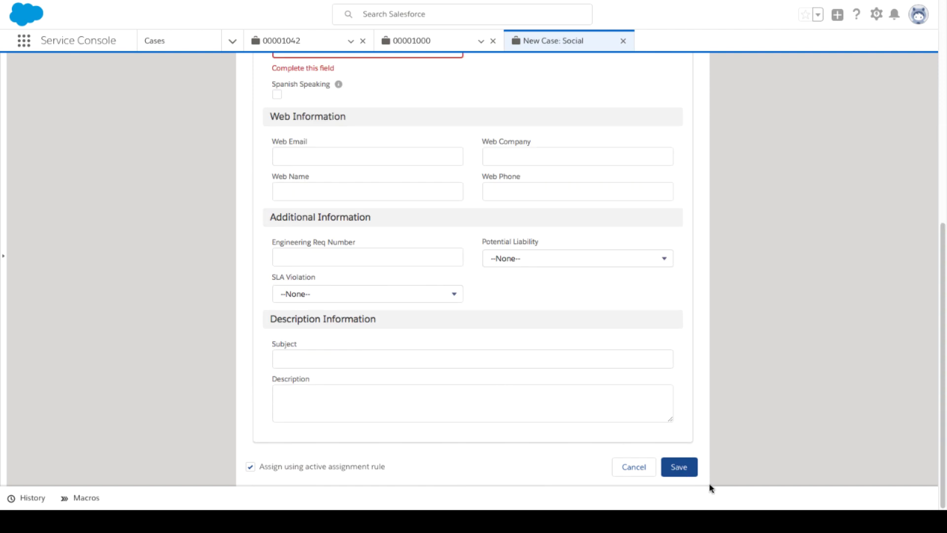
left_click(681, 469)
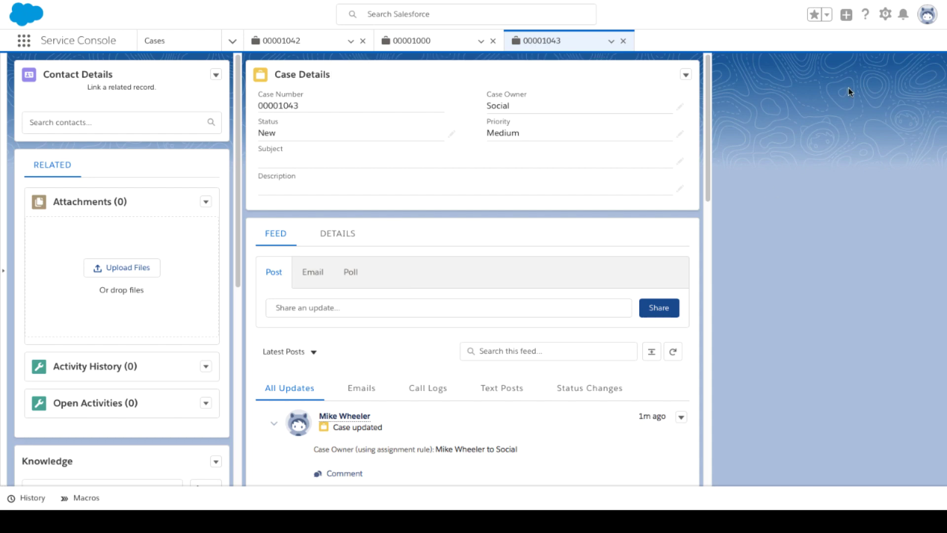
Step: Open the Case Record Page in Lightning App Builder through the gear menu's Edit Page
left_click(886, 18)
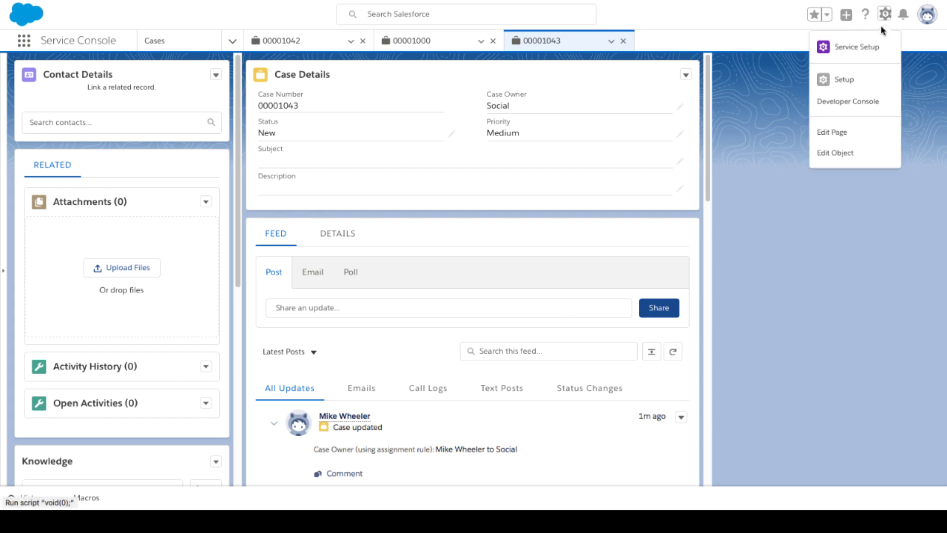
left_click(844, 134)
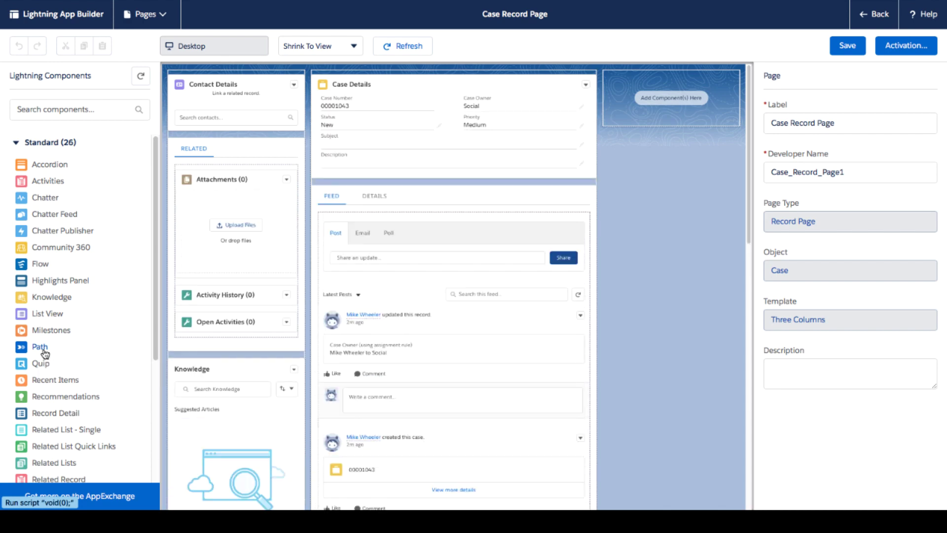
Step: Place a linear Path with visible update button above Case Details, save, and return
left_click_drag(44, 354, 352, 75)
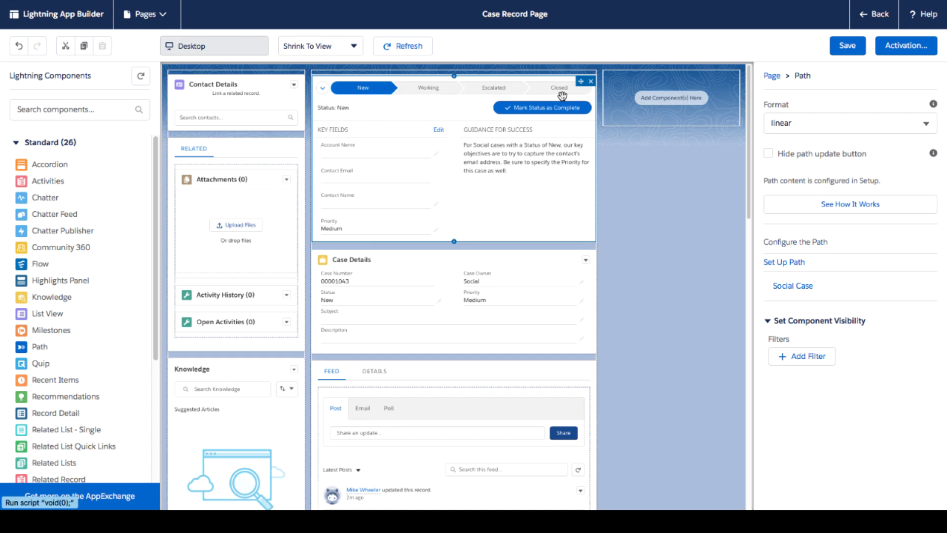
left_click(812, 123)
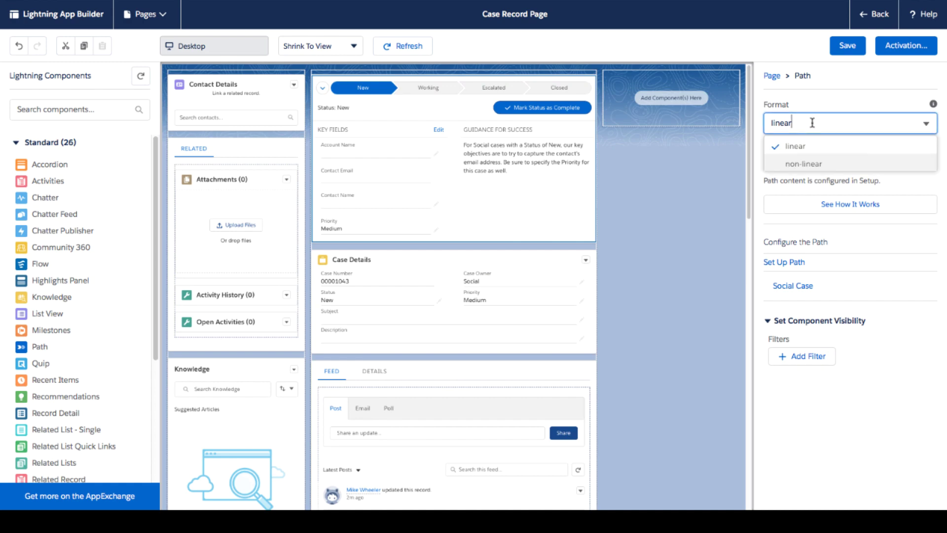
left_click(813, 164)
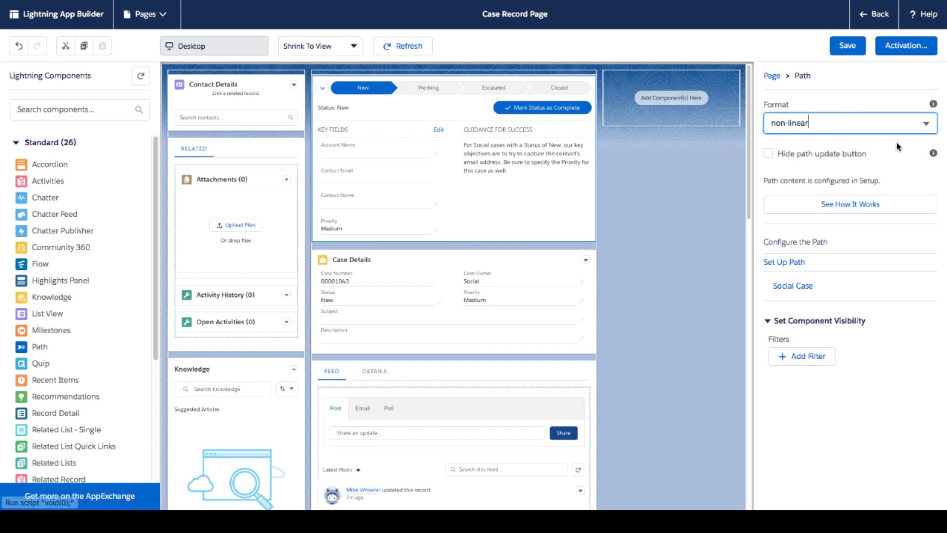
left_click(904, 129)
left_click(868, 163)
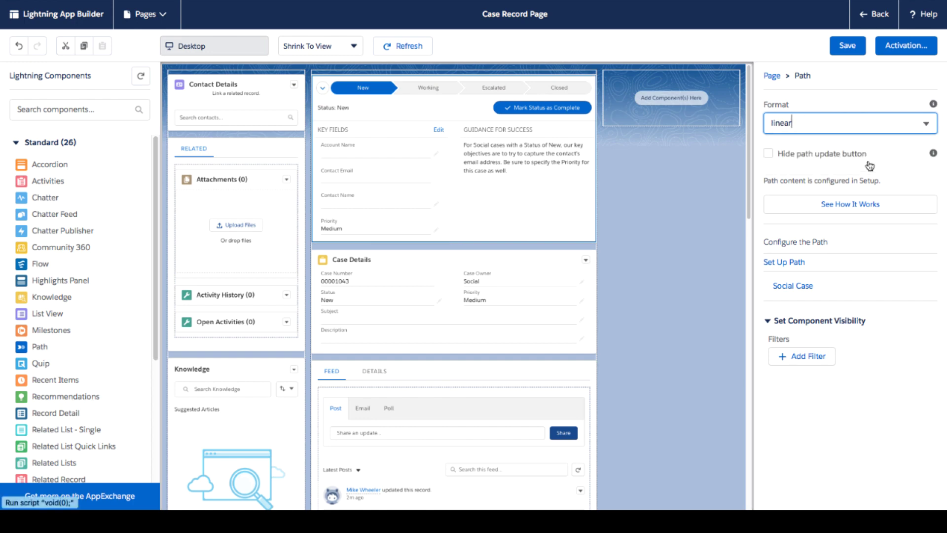
left_click(768, 154)
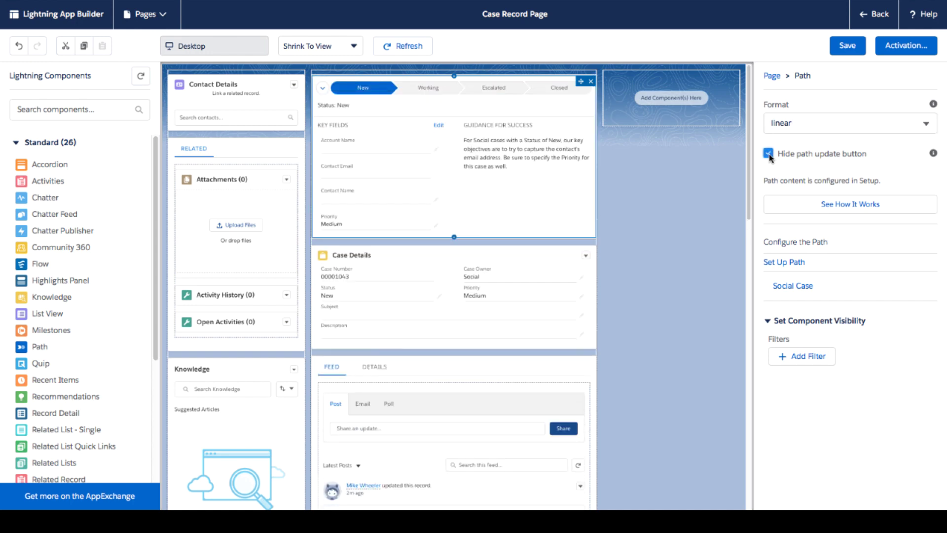
left_click(768, 153)
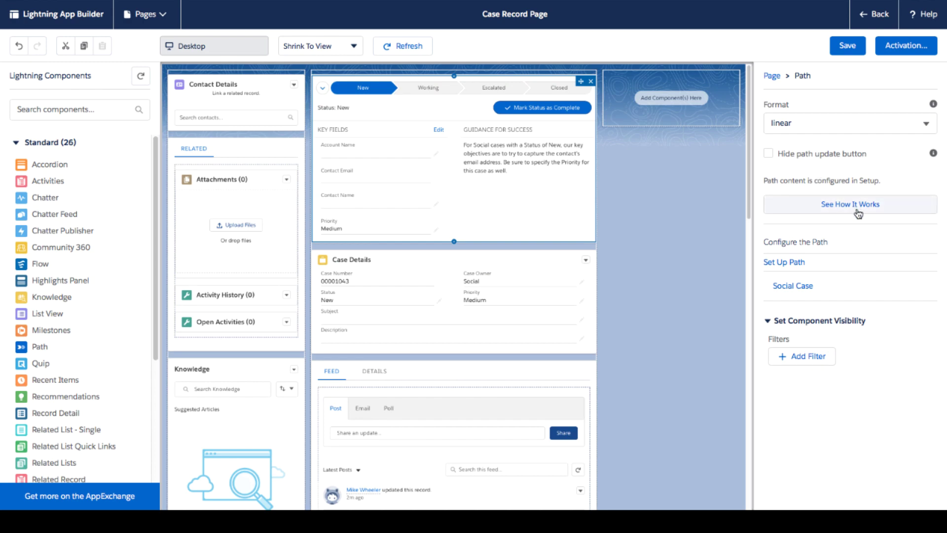
left_click(840, 50)
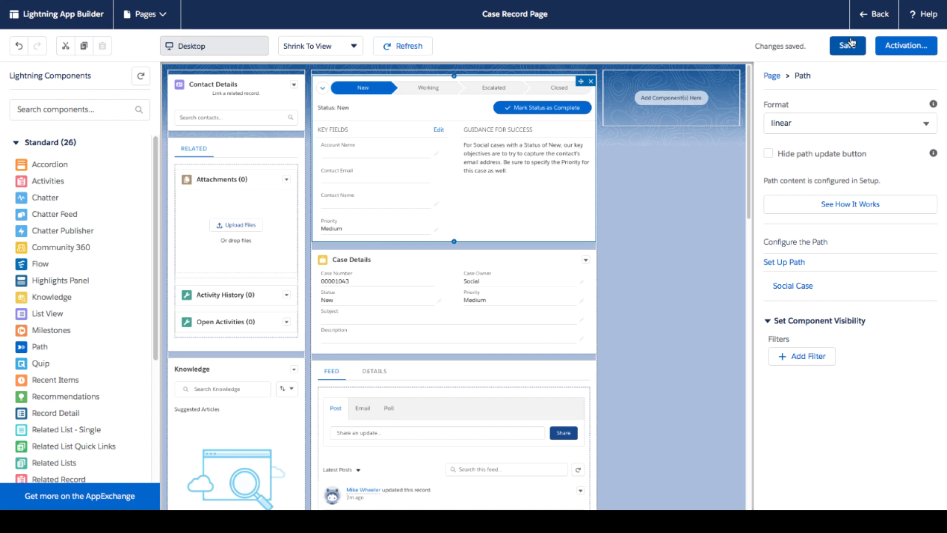
left_click(876, 14)
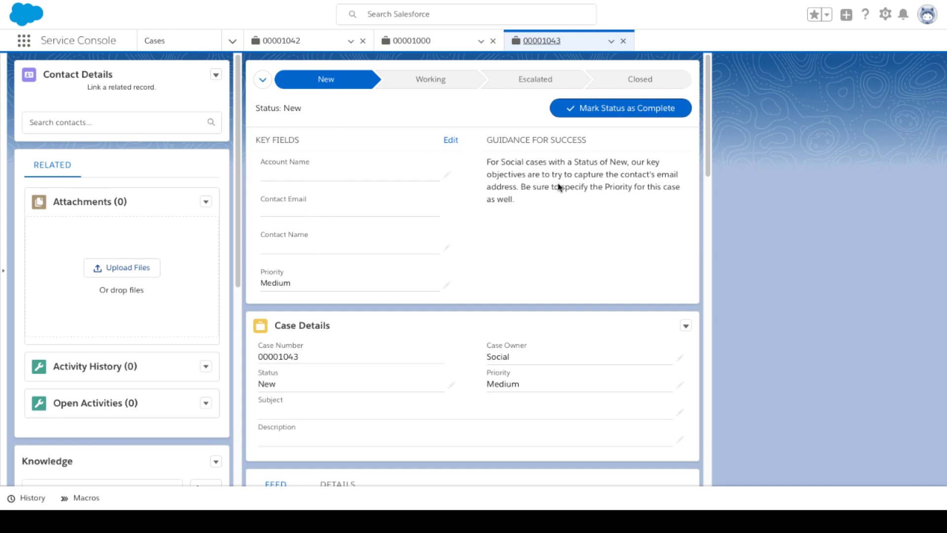
Step: Read the Guidance for Success text and preview the path's Working stage
left_click_drag(524, 199, 488, 162)
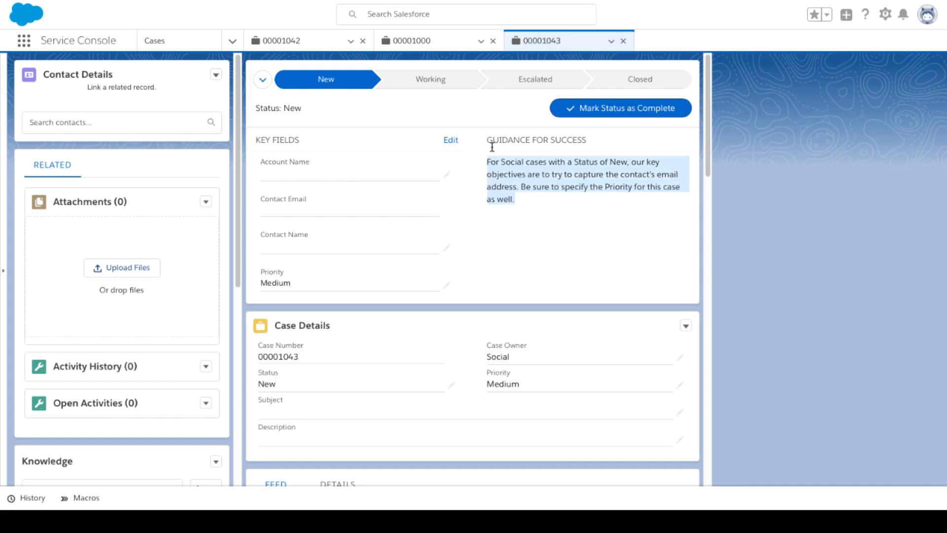
left_click(433, 89)
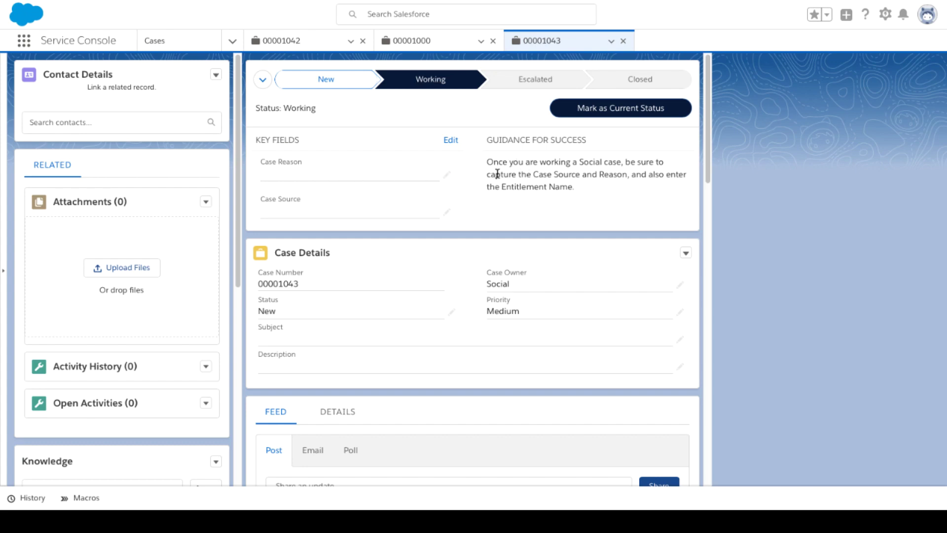
Step: Mark Working, then Escalated, as the case's current status, then preview Closed
left_click(582, 110)
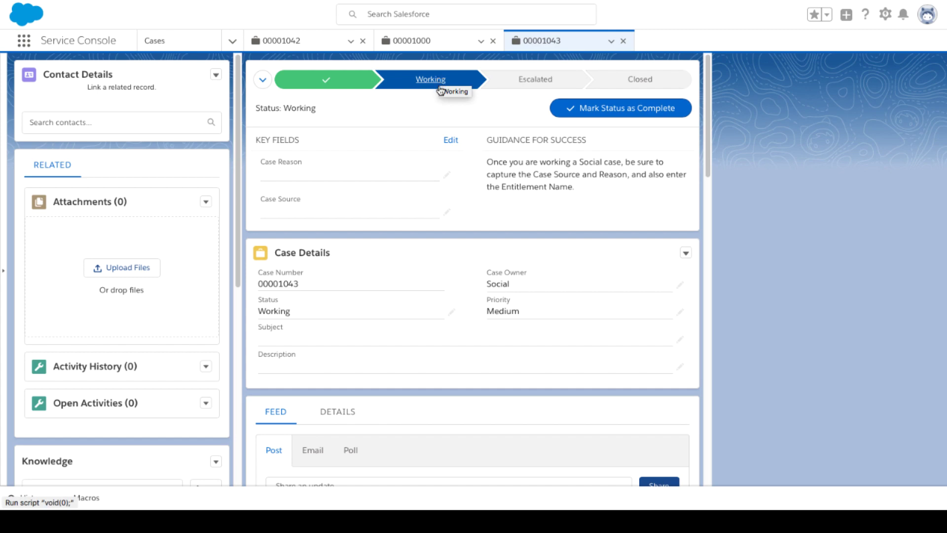
left_click(527, 84)
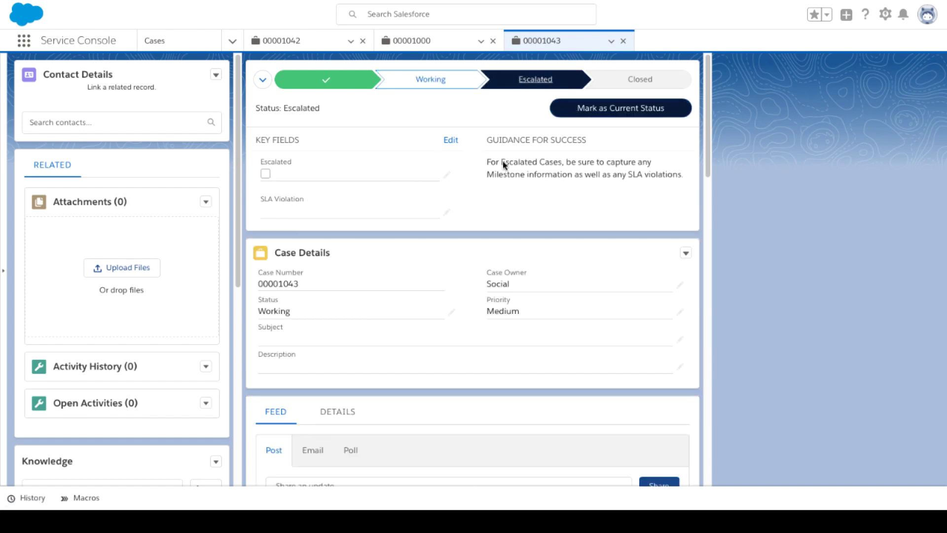
left_click(588, 115)
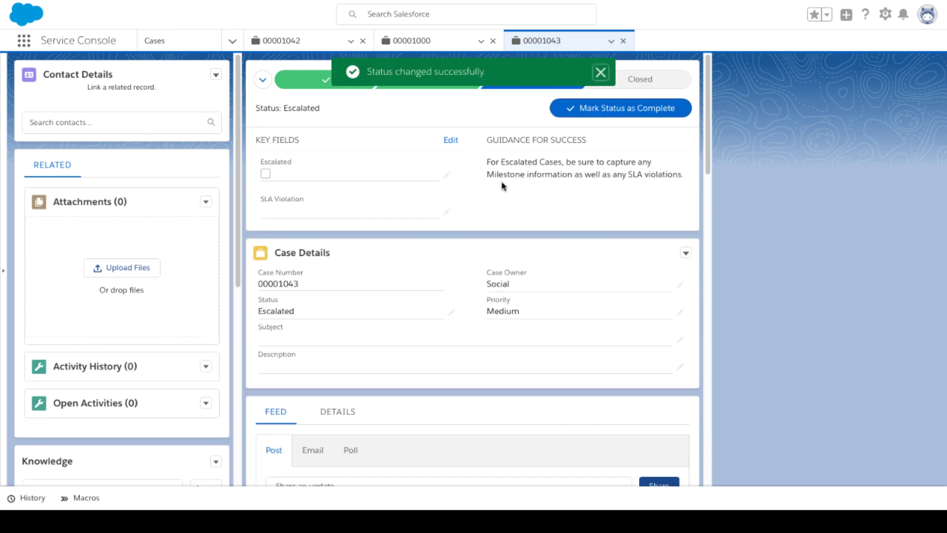
left_click(633, 83)
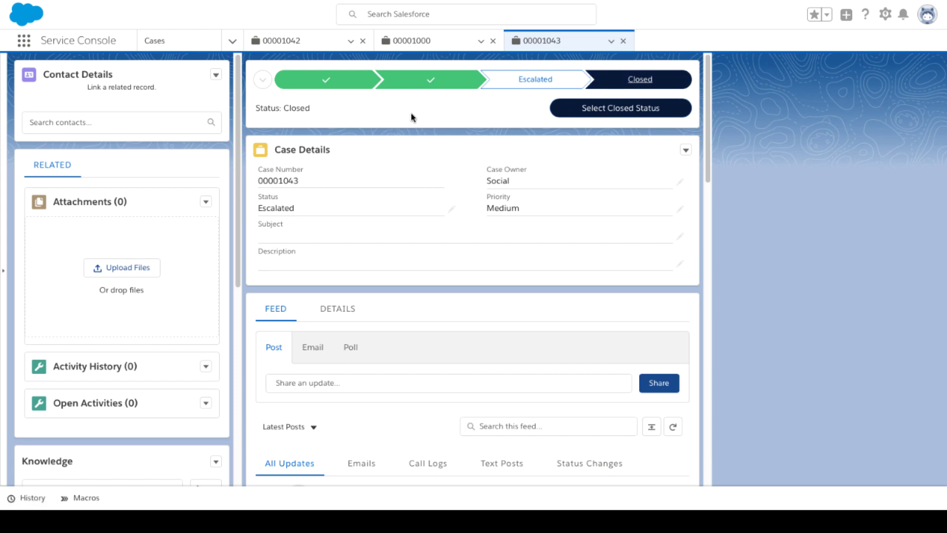